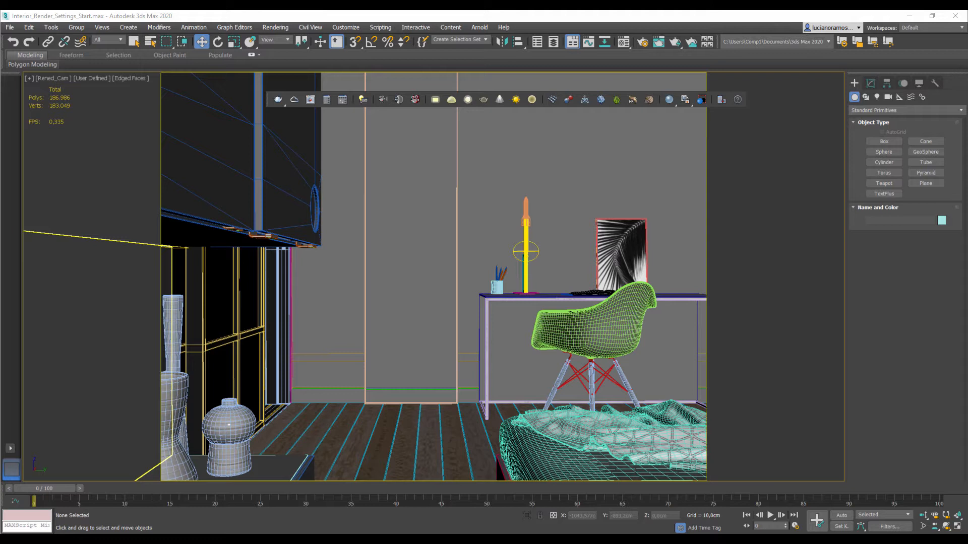
- Open the V-Ray render settings and render the Rened_Cam view with the Progressive image sampler
{"action": "left_click", "coordinate": [640, 43]}
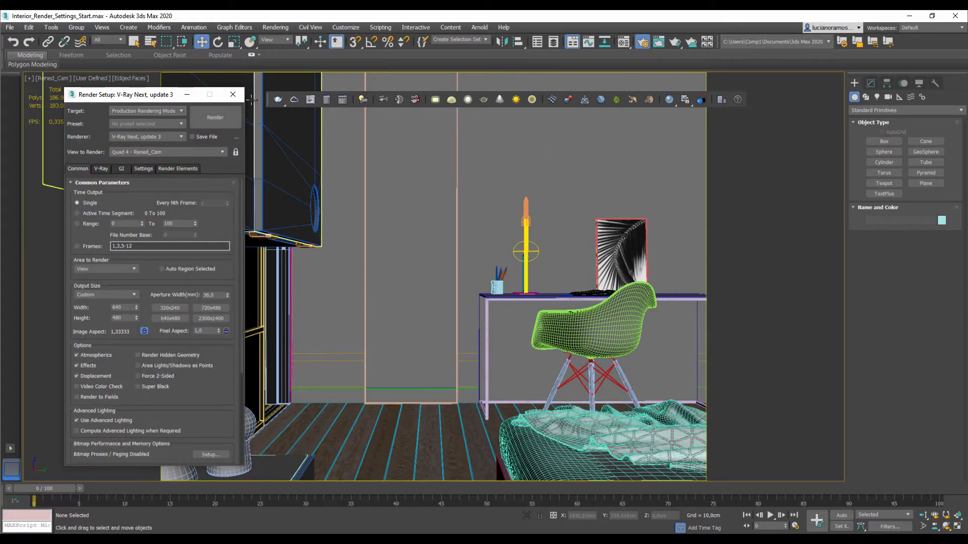
{"action": "left_click_drag", "start_coordinate": [162, 95], "coordinate": [692, 108]}
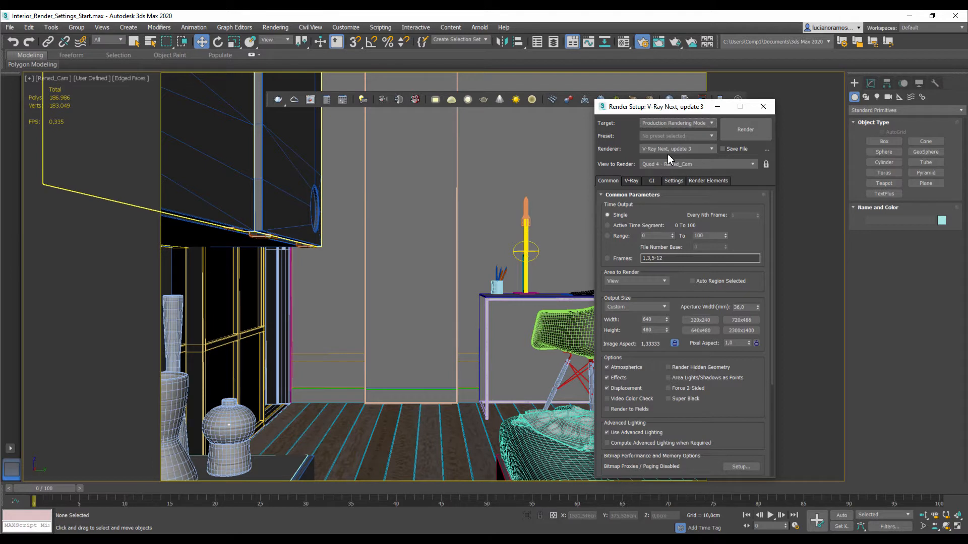
{"action": "left_click", "coordinate": [631, 183]}
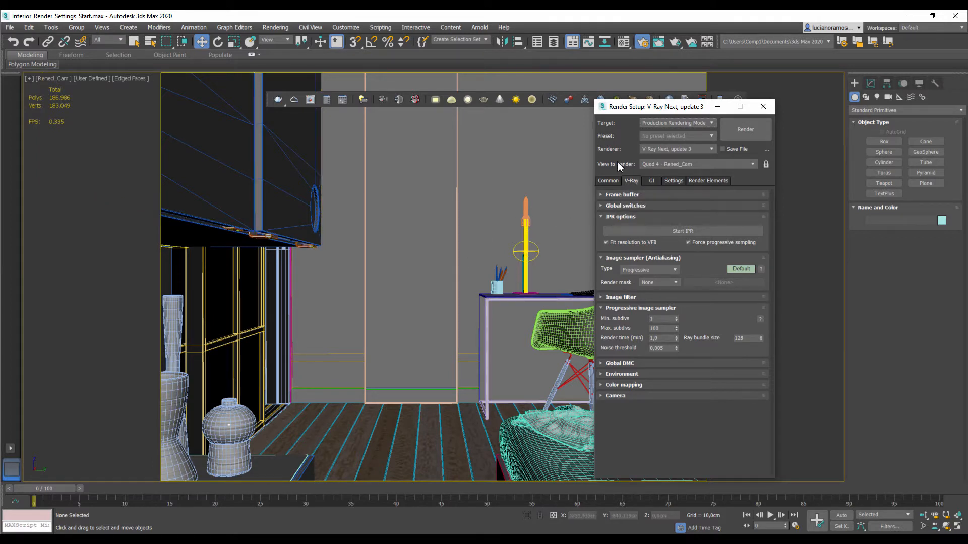
{"action": "left_click_drag", "start_coordinate": [650, 112], "coordinate": [737, 121]}
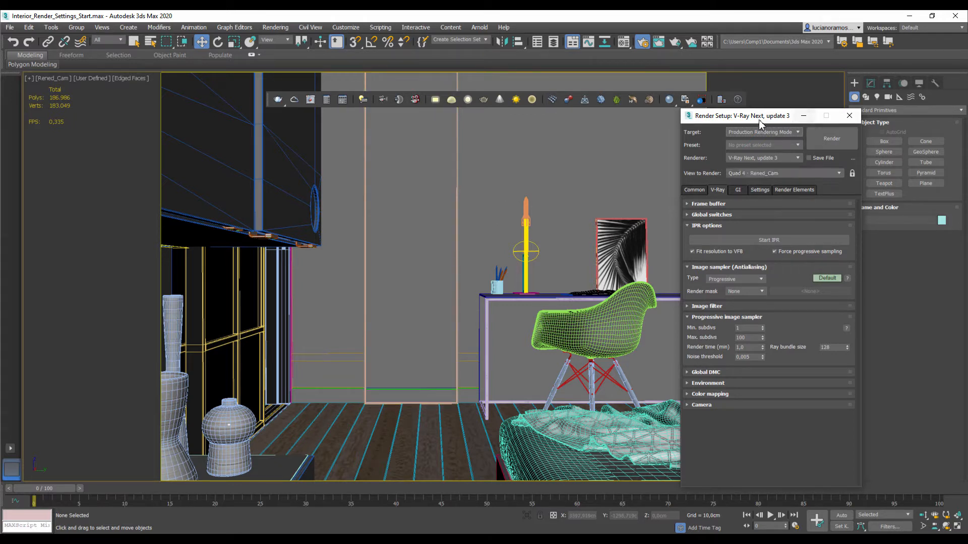
{"action": "left_click_drag", "start_coordinate": [761, 123], "coordinate": [718, 124]}
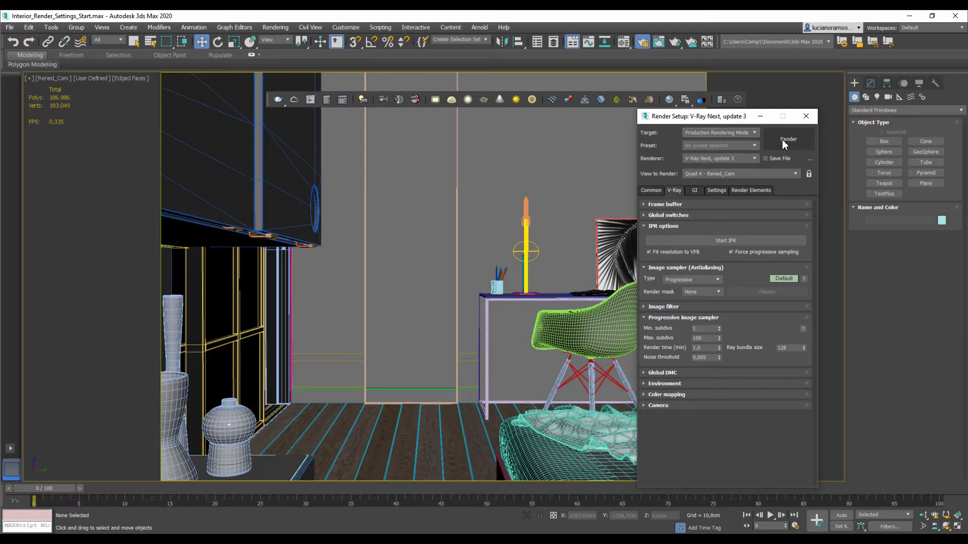
{"action": "left_click", "coordinate": [781, 140]}
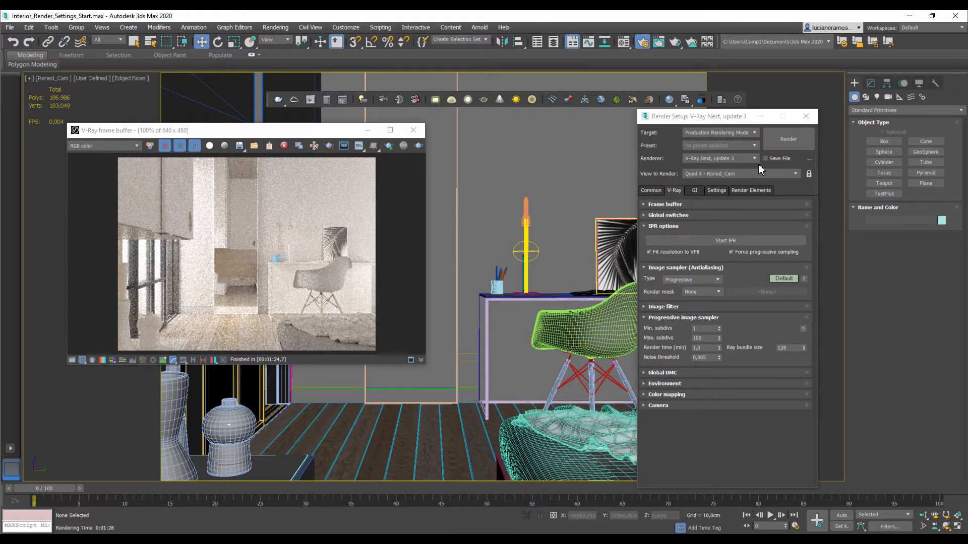
- Try a test render with the image sampler type set to Bucket, cancelling it partway through
{"action": "left_click_drag", "start_coordinate": [722, 119], "coordinate": [616, 106]}
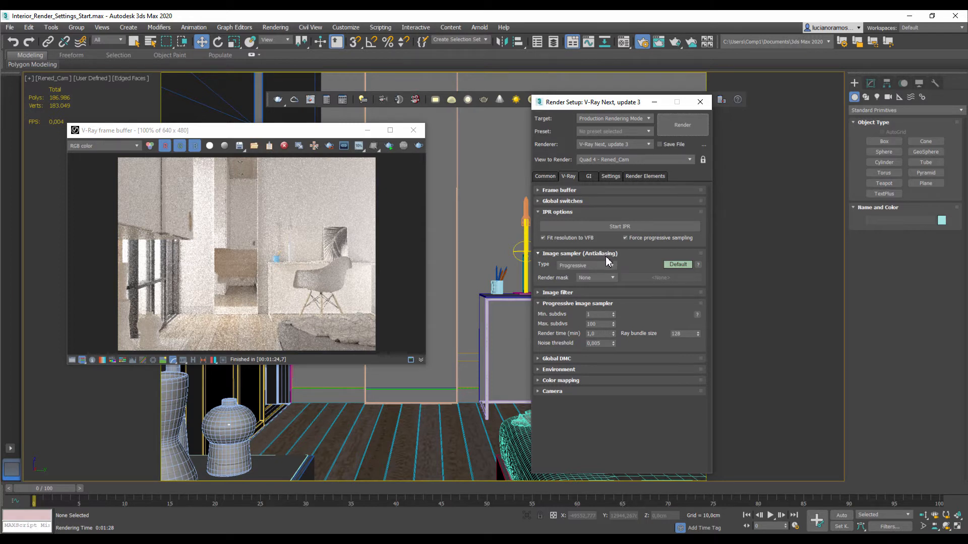
{"action": "left_click", "coordinate": [582, 266]}
{"action": "left_click", "coordinate": [577, 274]}
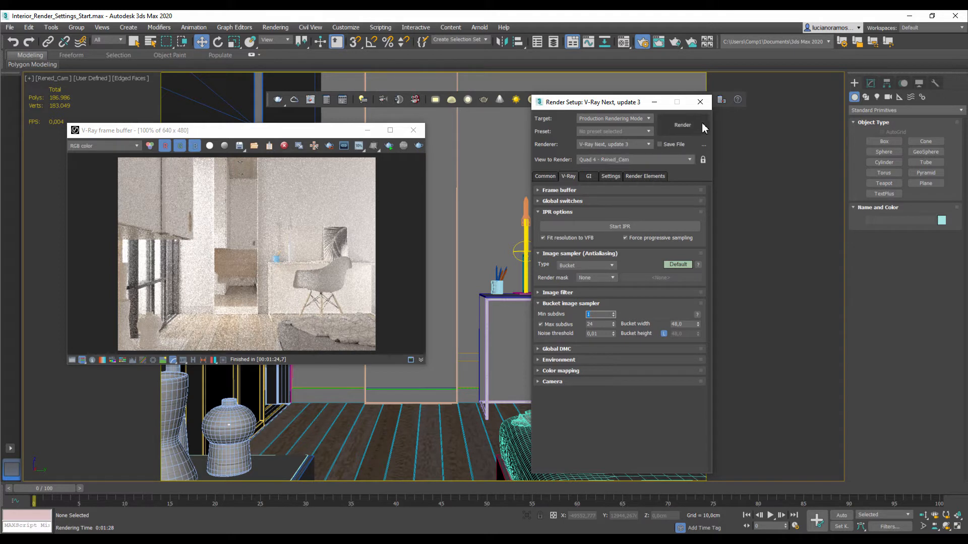
{"action": "left_click", "coordinate": [688, 126]}
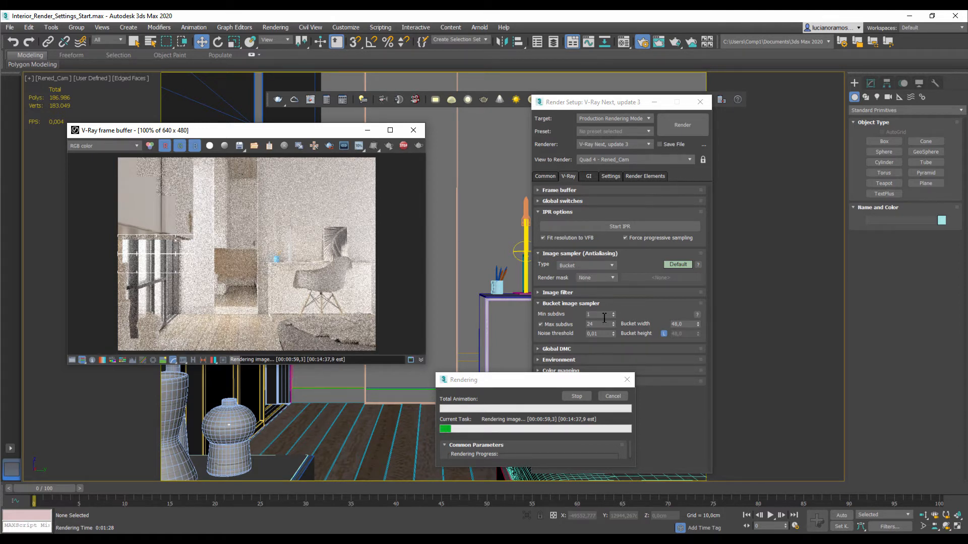
{"action": "left_click", "coordinate": [612, 396]}
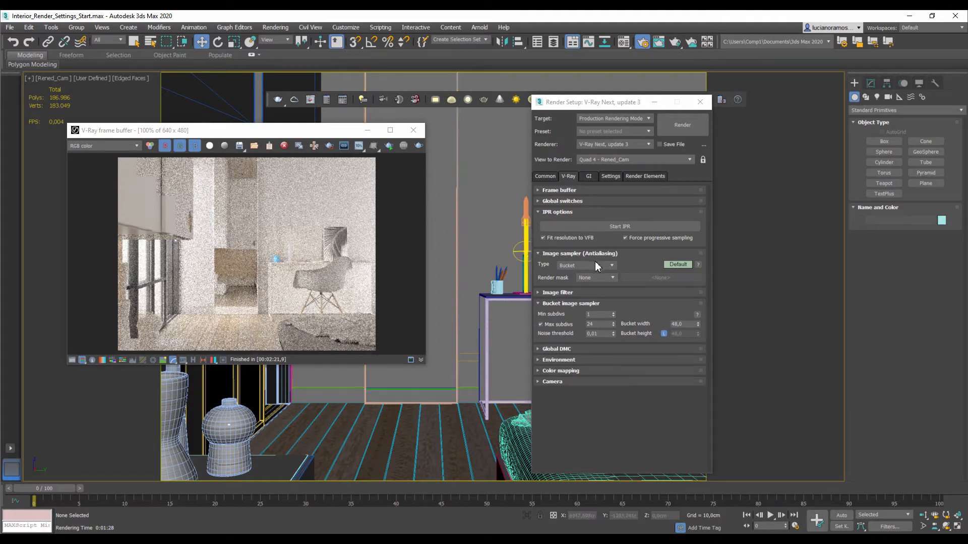
- Set the image sampler type back to Progressive
{"action": "left_click", "coordinate": [611, 265]}
{"action": "left_click", "coordinate": [600, 273]}
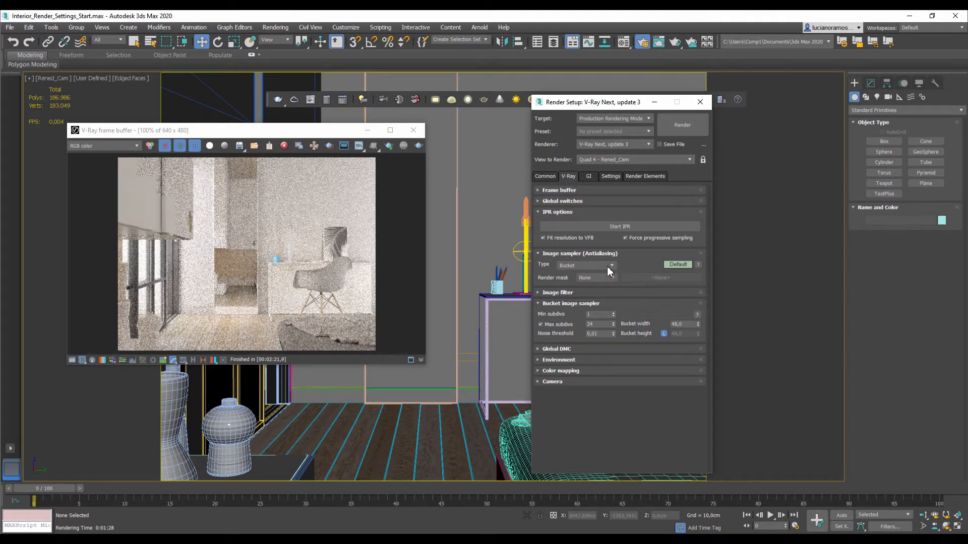
{"action": "left_click", "coordinate": [607, 265]}
{"action": "left_click", "coordinate": [589, 280]}
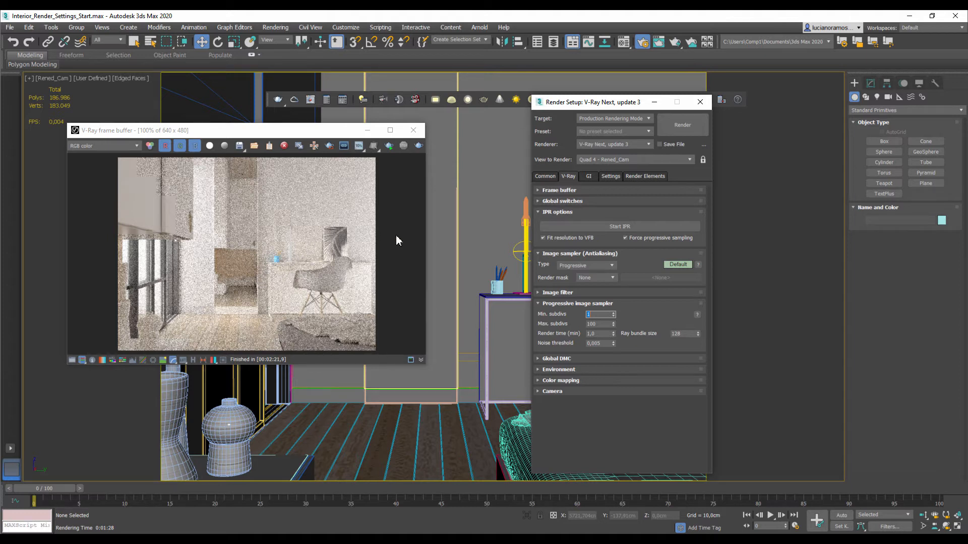
- Switch the image sampler settings to Advanced mode and back to Default mode
{"action": "left_click", "coordinate": [678, 264]}
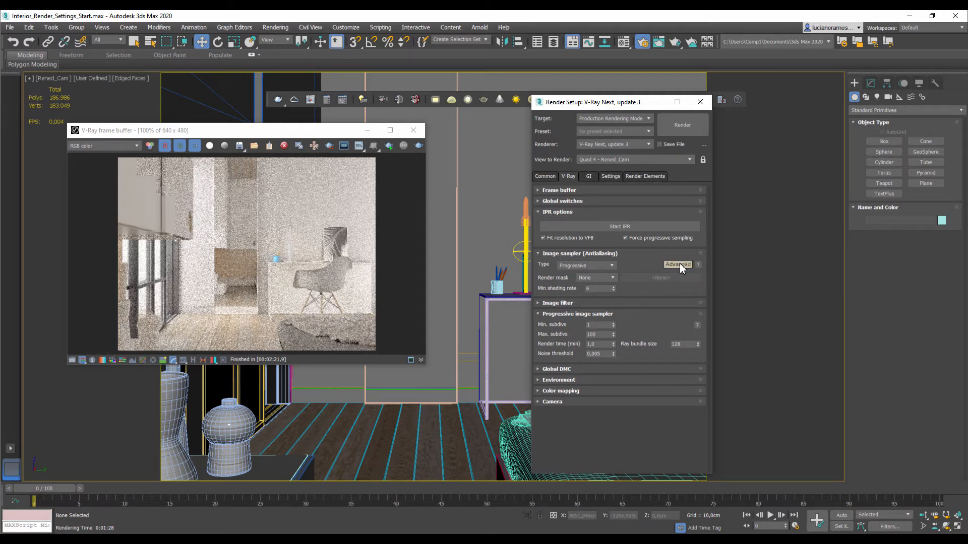
{"action": "left_click", "coordinate": [678, 265]}
{"action": "left_click", "coordinate": [678, 265]}
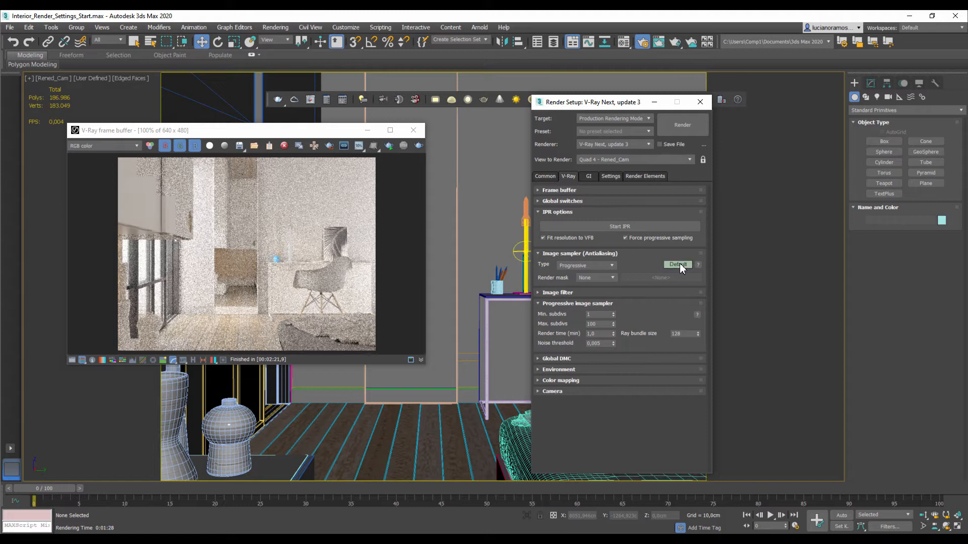
- Enable the override material in the global switches and assign a new VRayMtl to it
{"action": "left_click", "coordinate": [614, 201]}
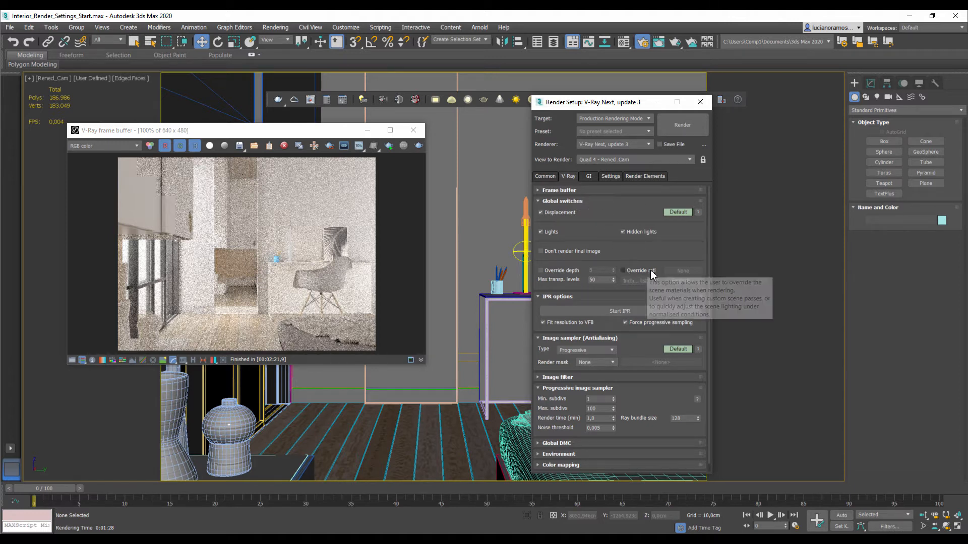
{"action": "left_click", "coordinate": [623, 272]}
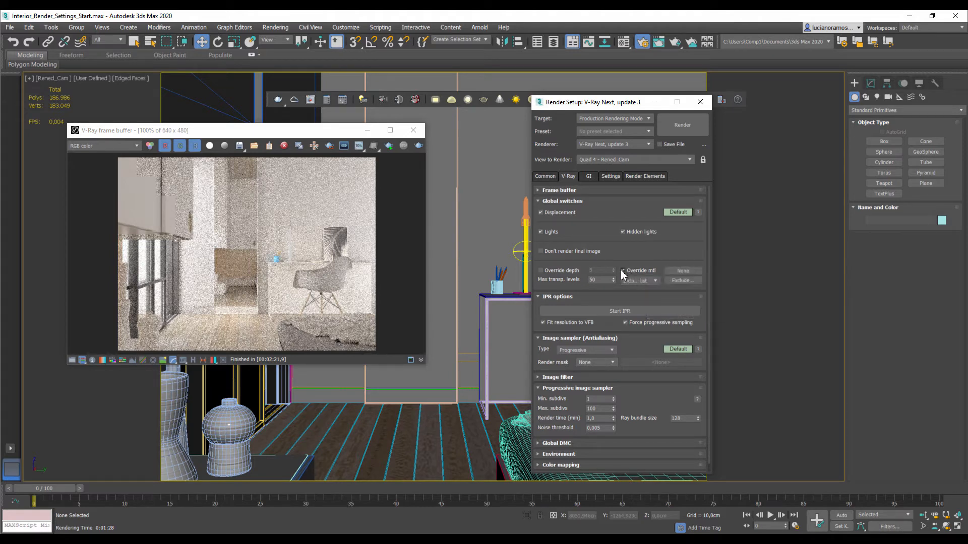
{"action": "left_click", "coordinate": [685, 272]}
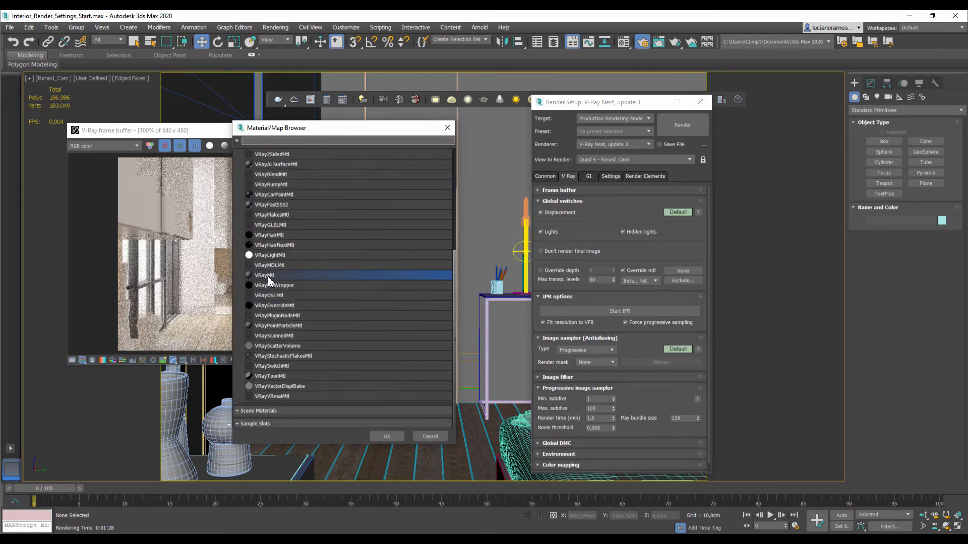
{"action": "left_click", "coordinate": [383, 437]}
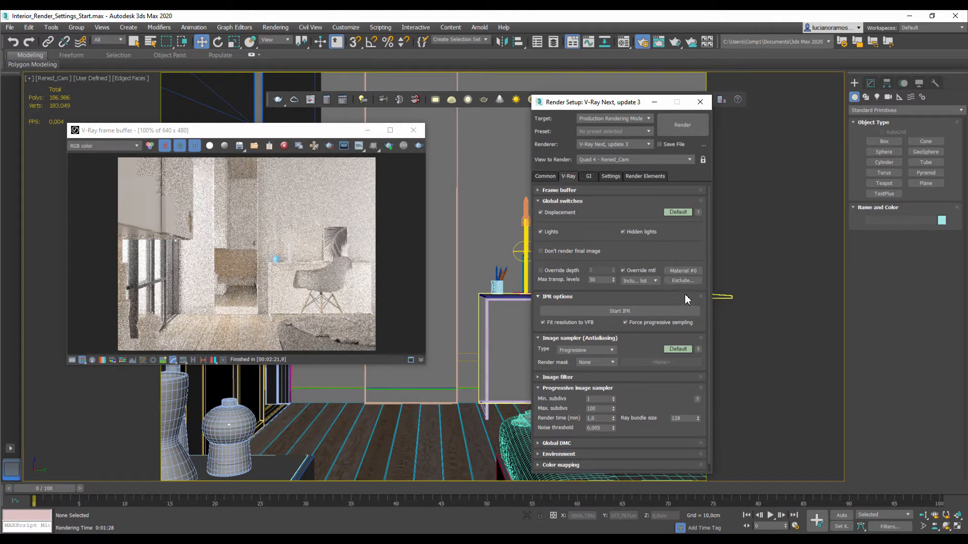
- Open the Material Editor and change the 01 - Default material's type to VRayMtl
{"action": "left_click", "coordinate": [624, 45]}
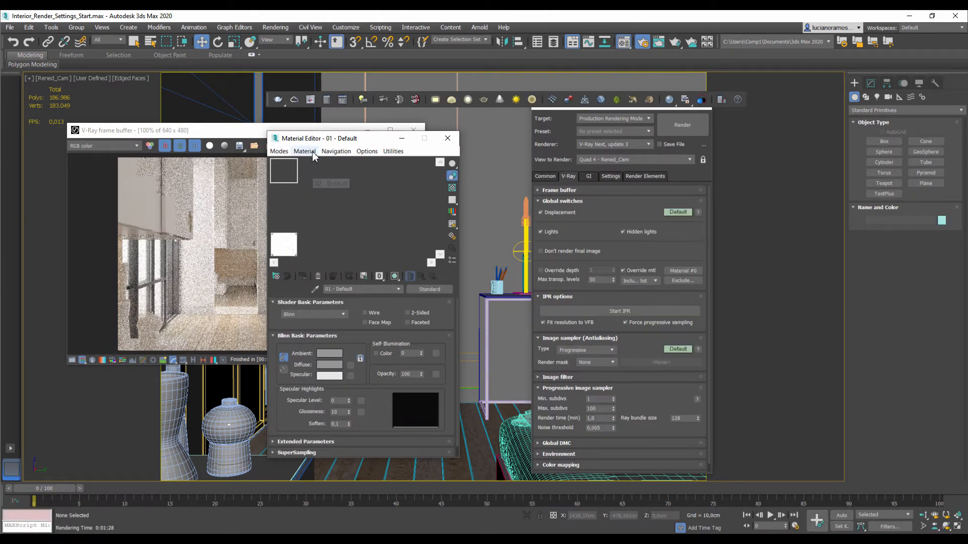
{"action": "left_click_drag", "start_coordinate": [307, 141], "coordinate": [286, 144]}
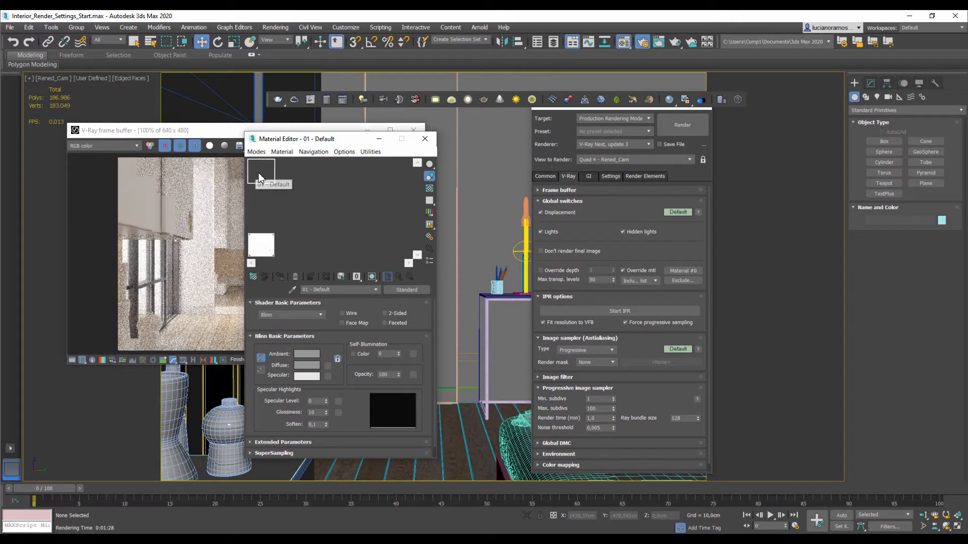
{"action": "left_click", "coordinate": [410, 289]}
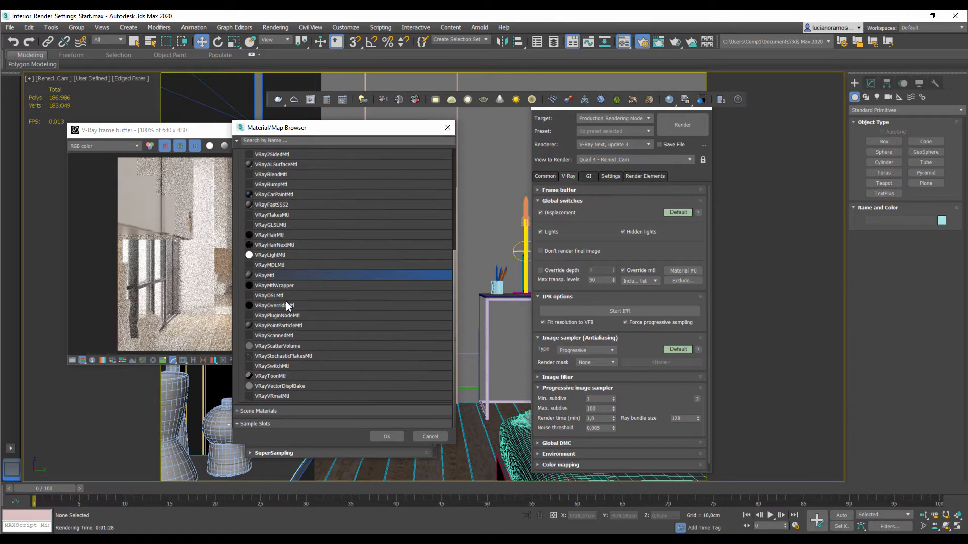
{"action": "left_click", "coordinate": [384, 437]}
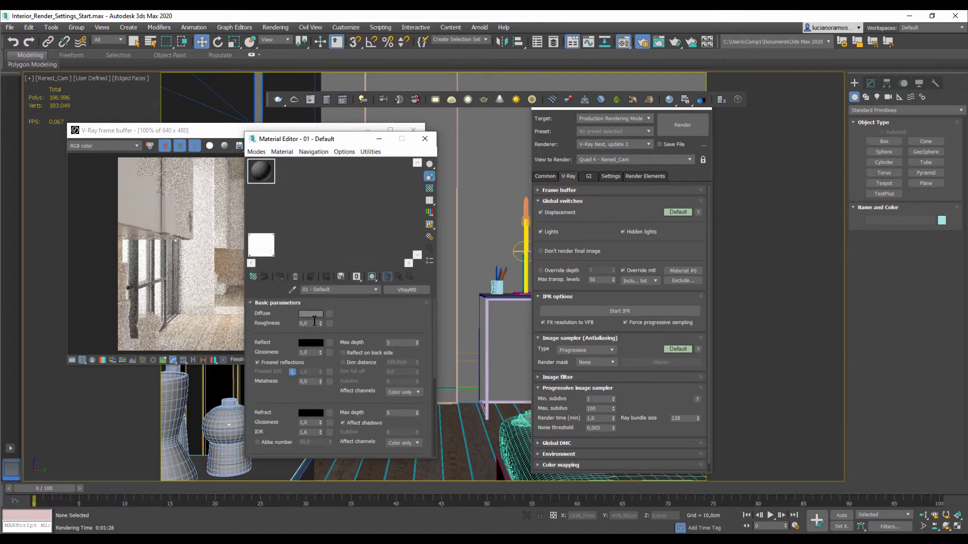
- Set the 01 - Default material's diffuse color to a light grey with red, green and blue at 200
{"action": "left_click", "coordinate": [311, 314]}
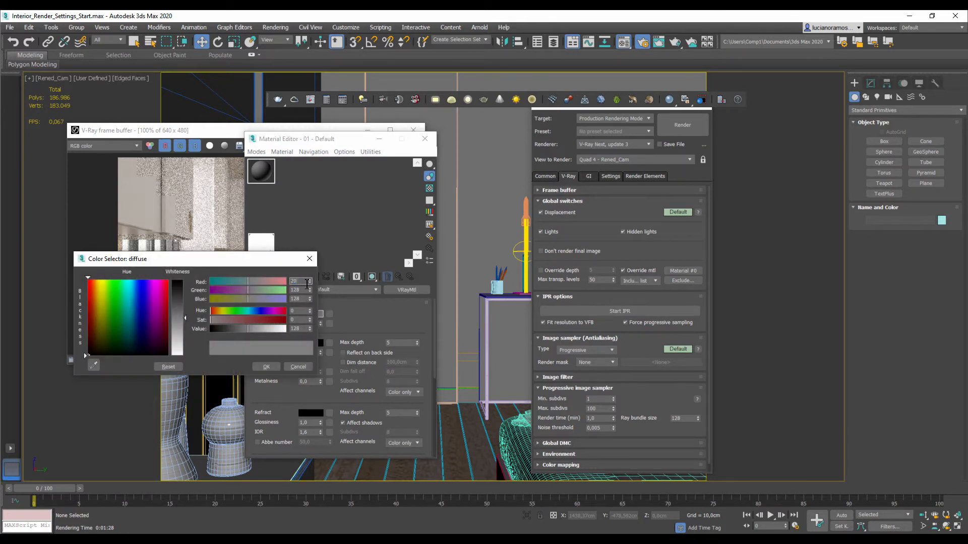
{"action": "key", "text": "Tab"}
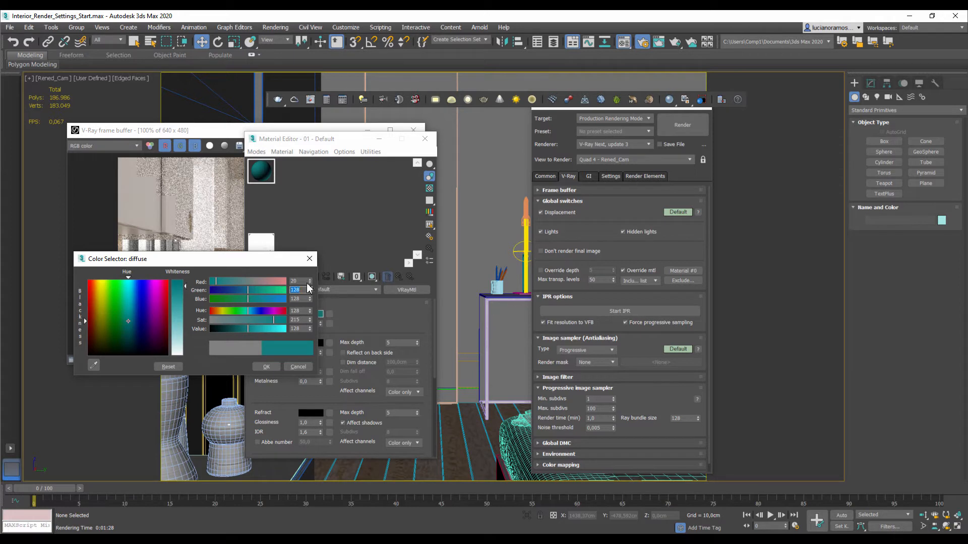
{"action": "left_click", "coordinate": [298, 280]}
{"action": "key", "text": "Tab"}
{"action": "type", "text": "200"}
{"action": "key", "text": "Tab"}
{"action": "type", "text": "200"}
{"action": "key", "text": "Tab"}
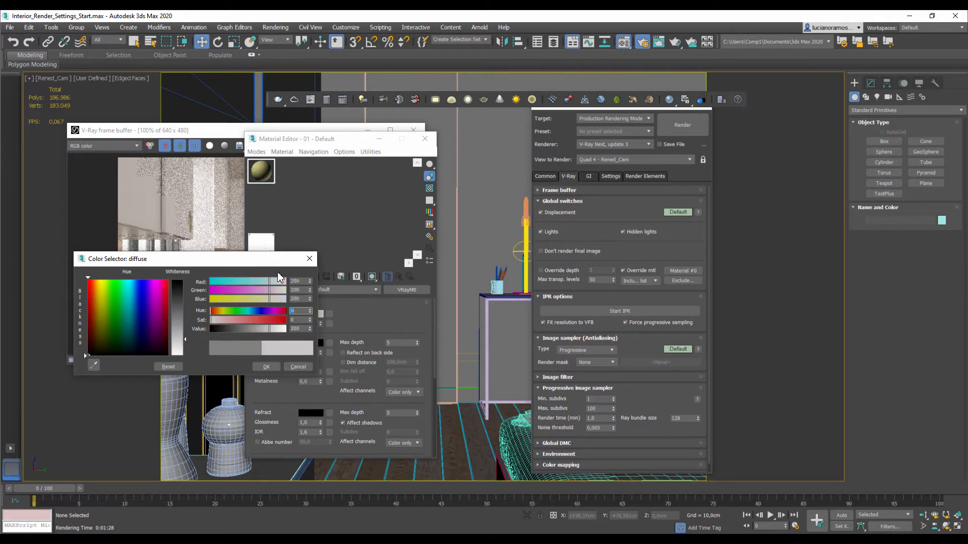
{"action": "left_click", "coordinate": [267, 368]}
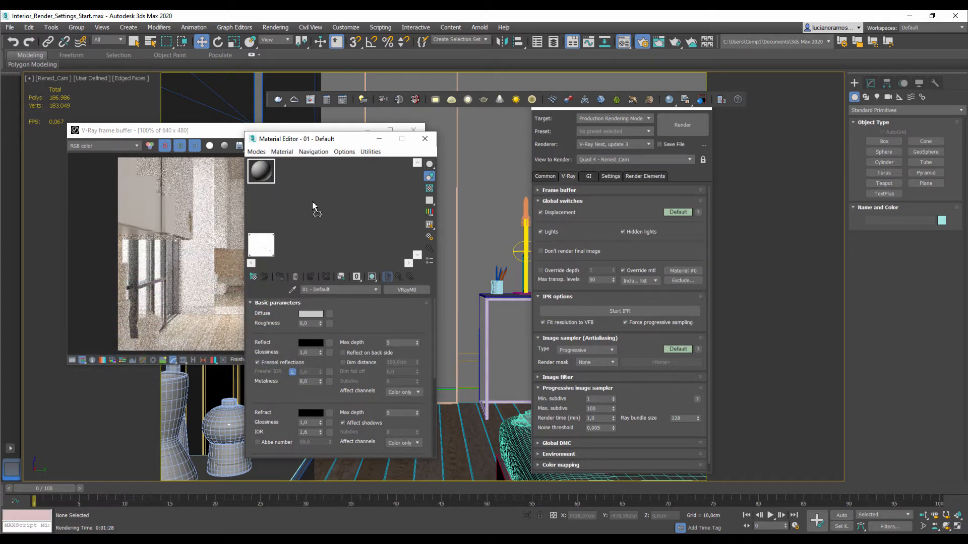
- Assign the 01 - Default material as an instance to the override material slot and close the Material Editor
{"action": "left_click_drag", "start_coordinate": [312, 206], "coordinate": [686, 275]}
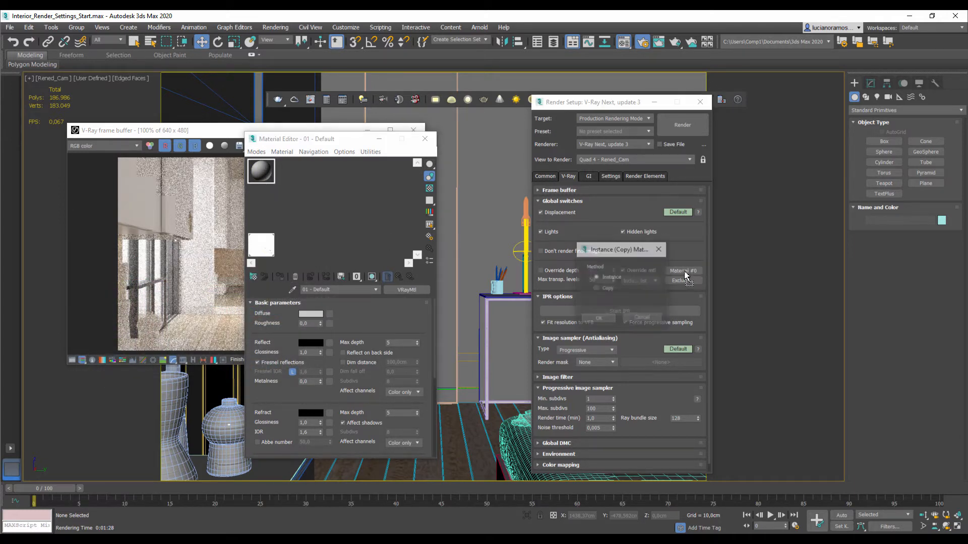
{"action": "left_click", "coordinate": [606, 319]}
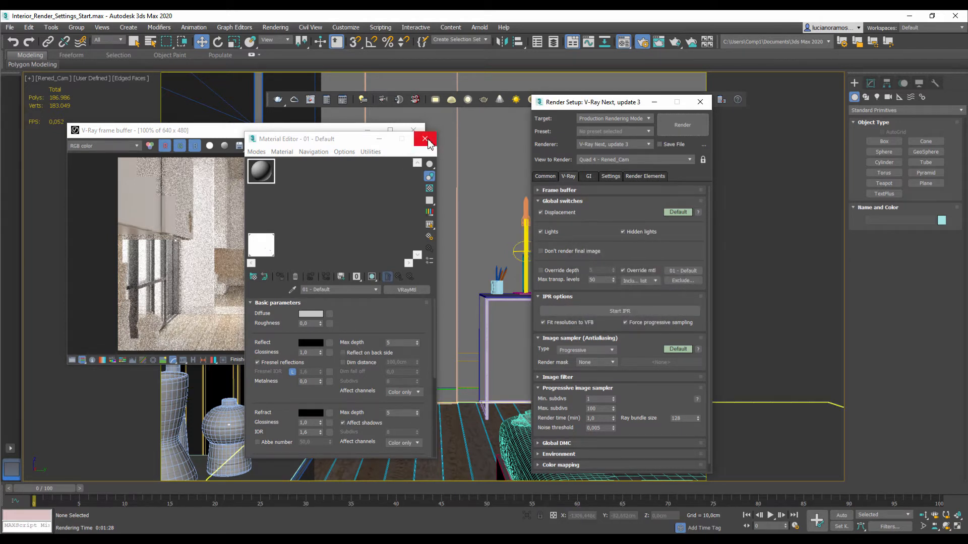
{"action": "left_click_drag", "start_coordinate": [348, 142], "coordinate": [311, 152]}
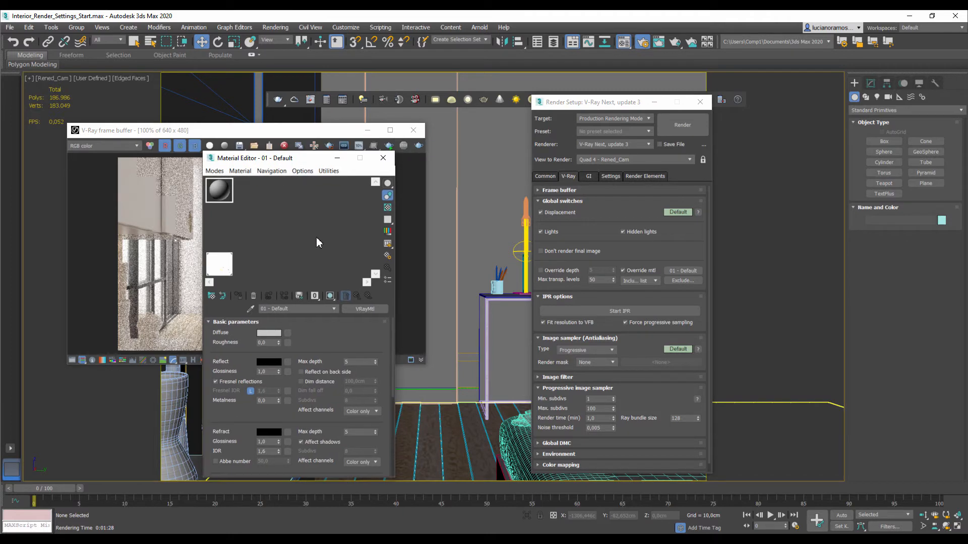
{"action": "left_click", "coordinate": [388, 148]}
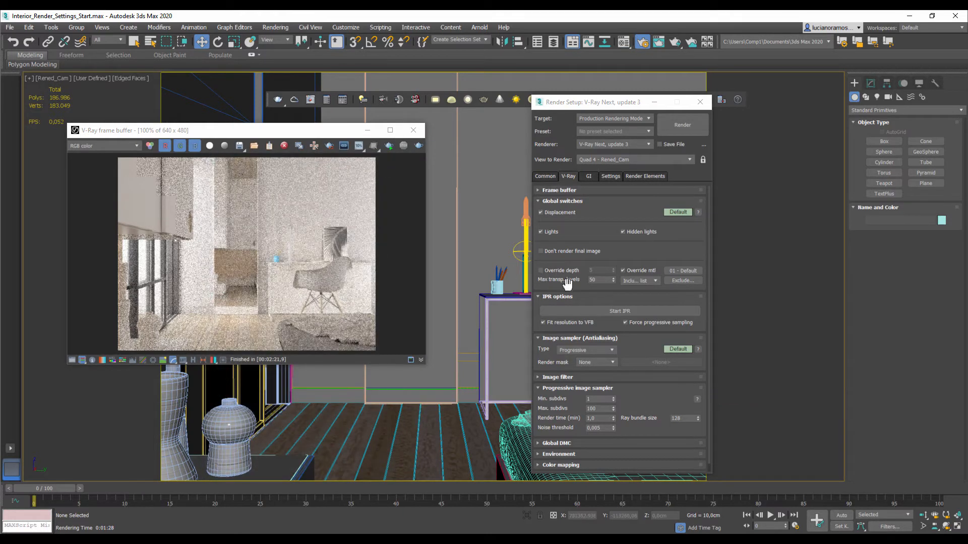
- Render the camera view with the grey override material and reposition the frame buffer window for viewing
{"action": "left_click", "coordinate": [681, 126]}
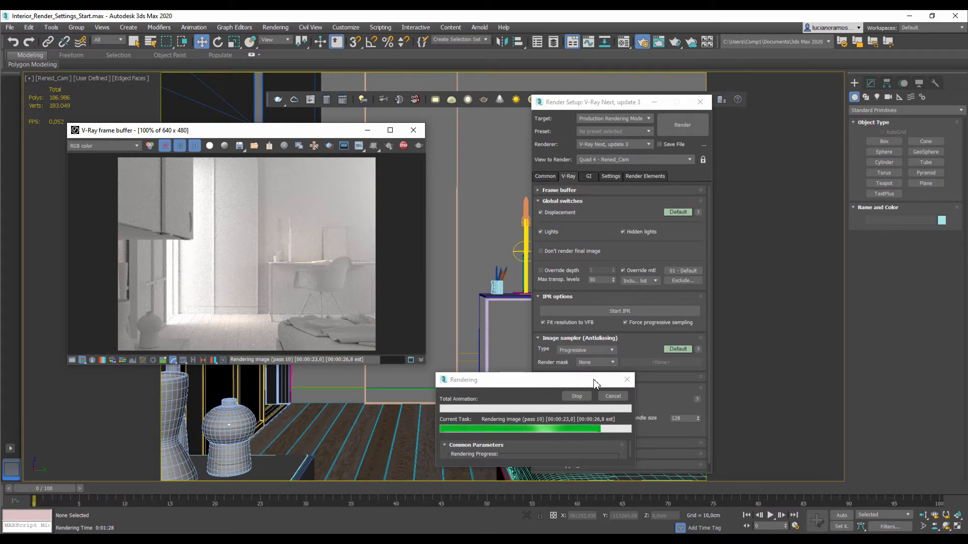
{"action": "left_click_drag", "start_coordinate": [552, 379], "coordinate": [449, 278]}
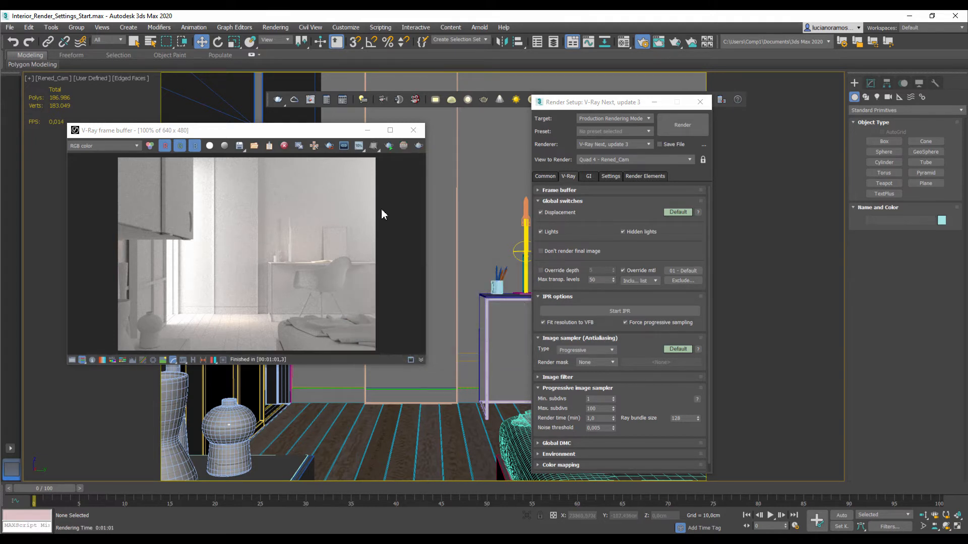
{"action": "left_click_drag", "start_coordinate": [321, 133], "coordinate": [378, 162]}
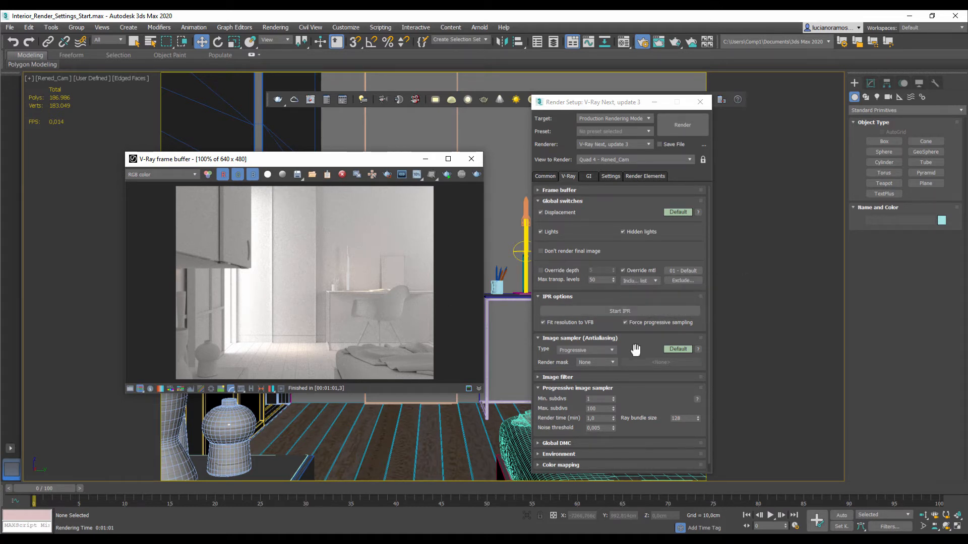
- Set the progressive image sampler's noise threshold to 0.1 and render the camera view
{"action": "left_click", "coordinate": [595, 398]}
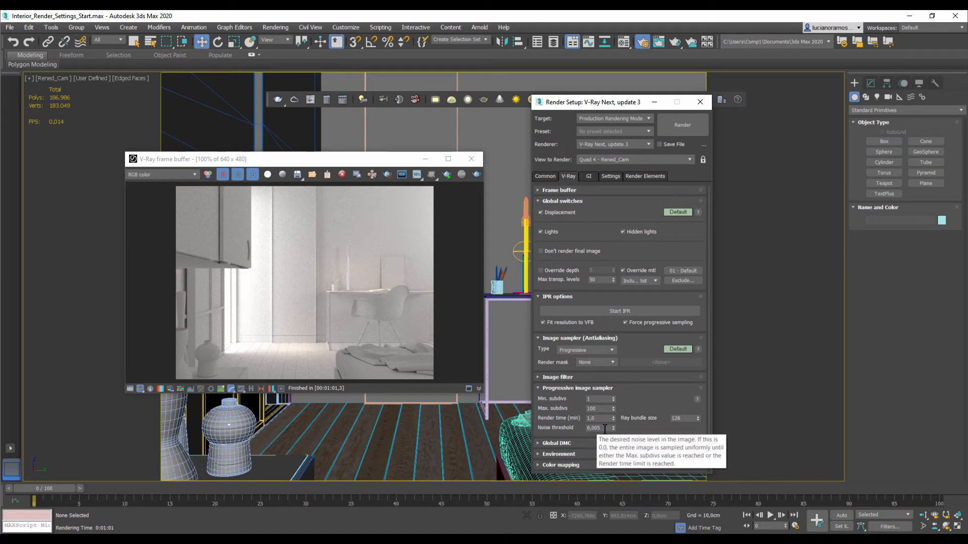
{"action": "left_click_drag", "start_coordinate": [609, 428], "coordinate": [591, 429]}
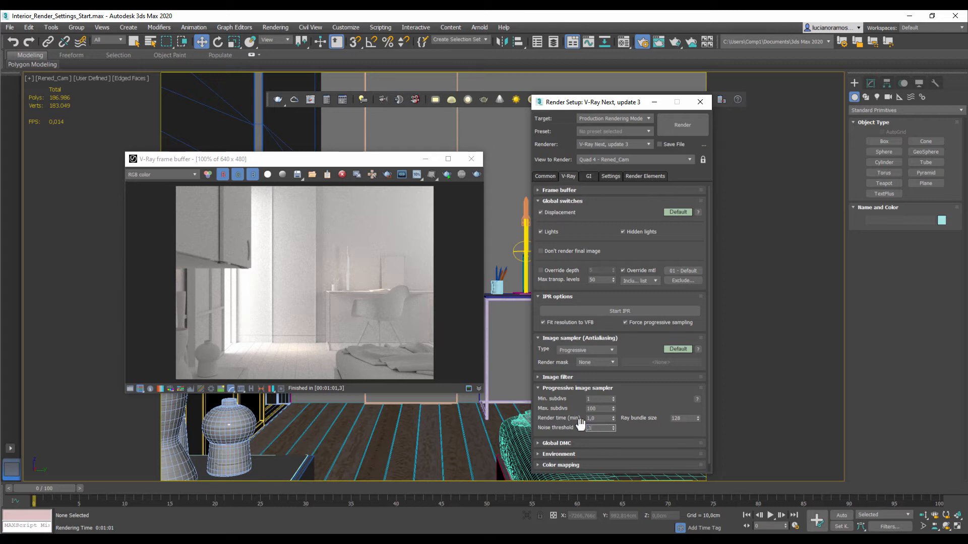
{"action": "key", "text": "Return"}
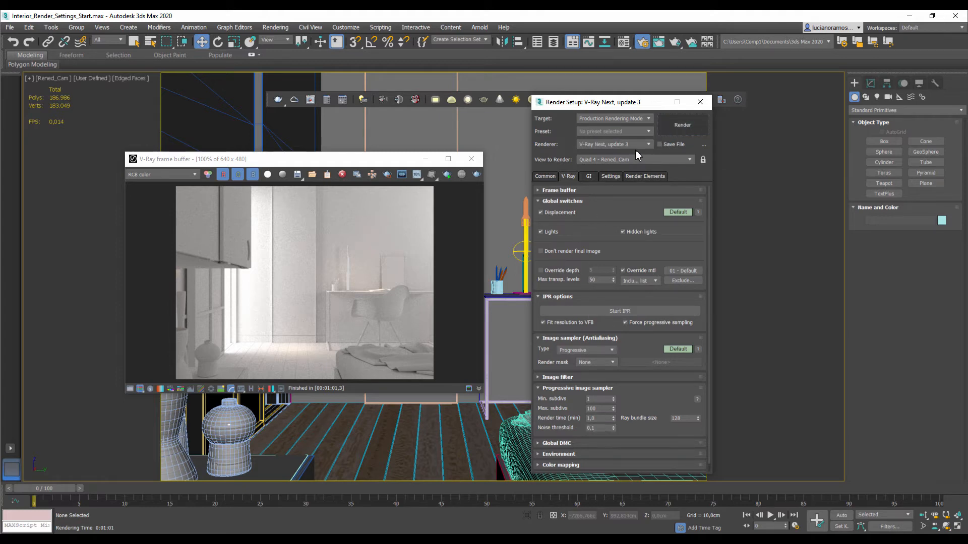
{"action": "key", "text": "shift+q"}
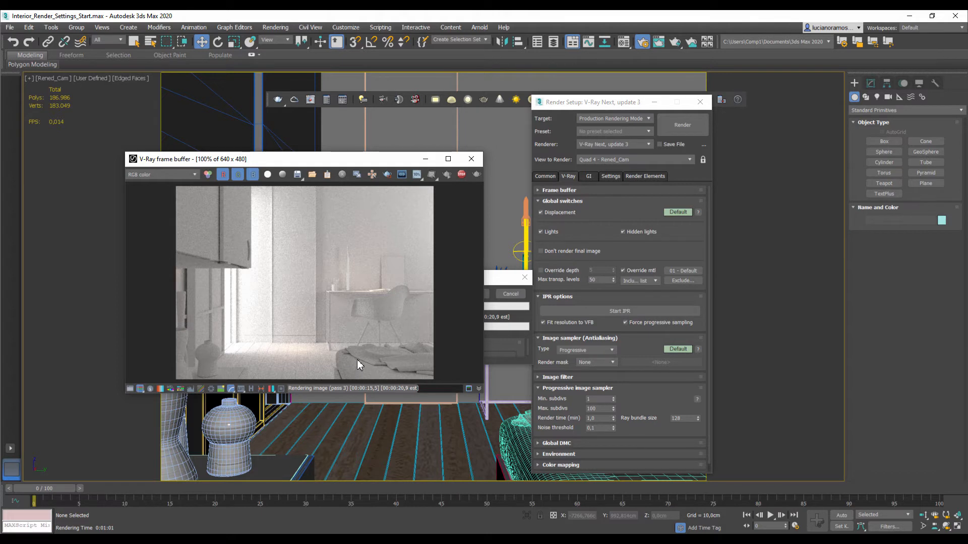
- Examine the noise in the render up close around the chair and bed, then return the image to 100%
{"action": "scroll", "coordinate": [358, 359], "scroll_direction": "up", "scroll_amount": 1}
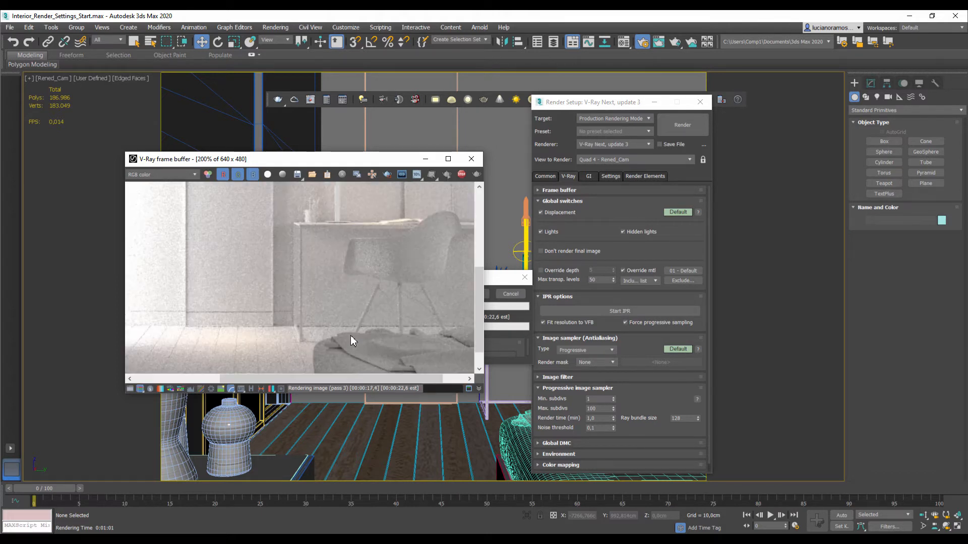
{"action": "left_click_drag", "start_coordinate": [476, 295], "coordinate": [477, 308]}
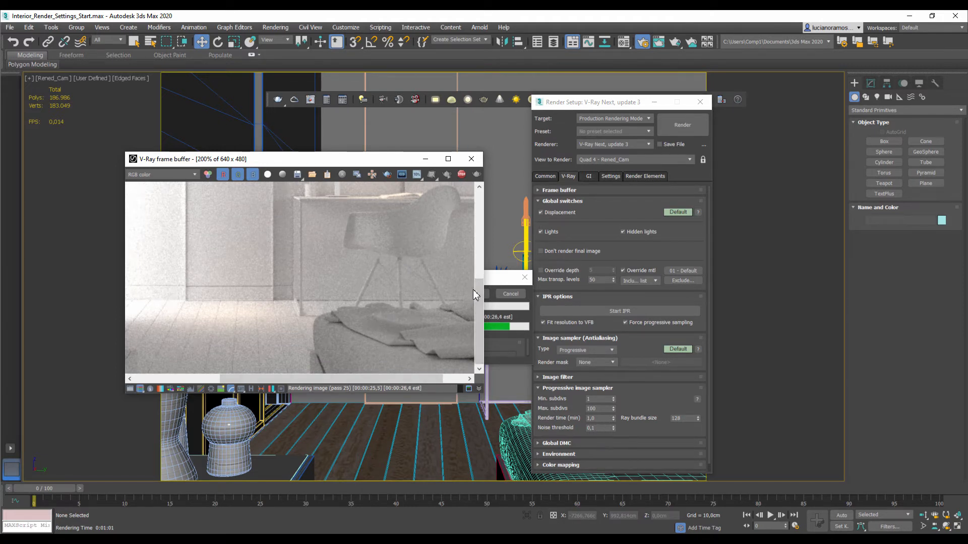
{"action": "double_click", "coordinate": [389, 299]}
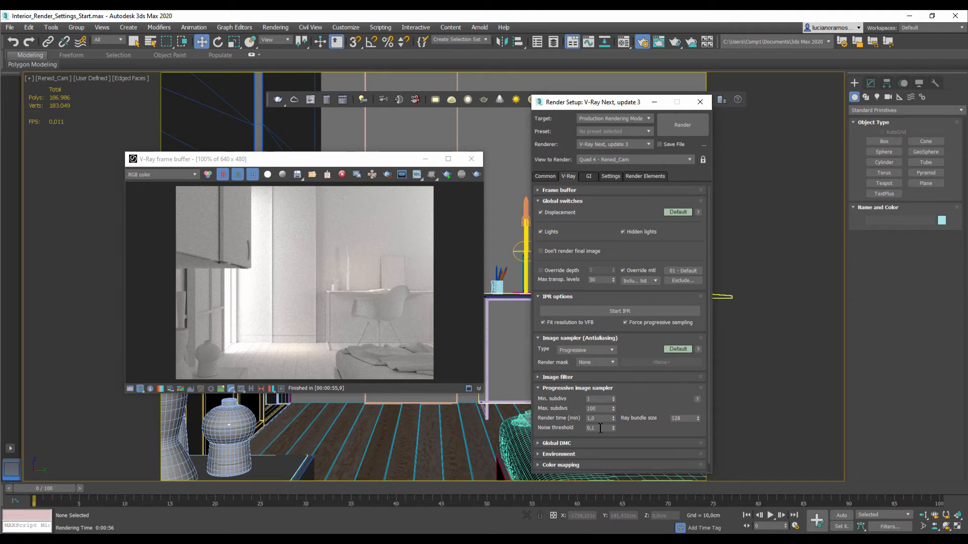
- Set the progressive sampler's noise threshold to 0.005 and render the camera view again
{"action": "left_click", "coordinate": [600, 429]}
{"action": "left_click", "coordinate": [602, 418]}
{"action": "left_click", "coordinate": [602, 428]}
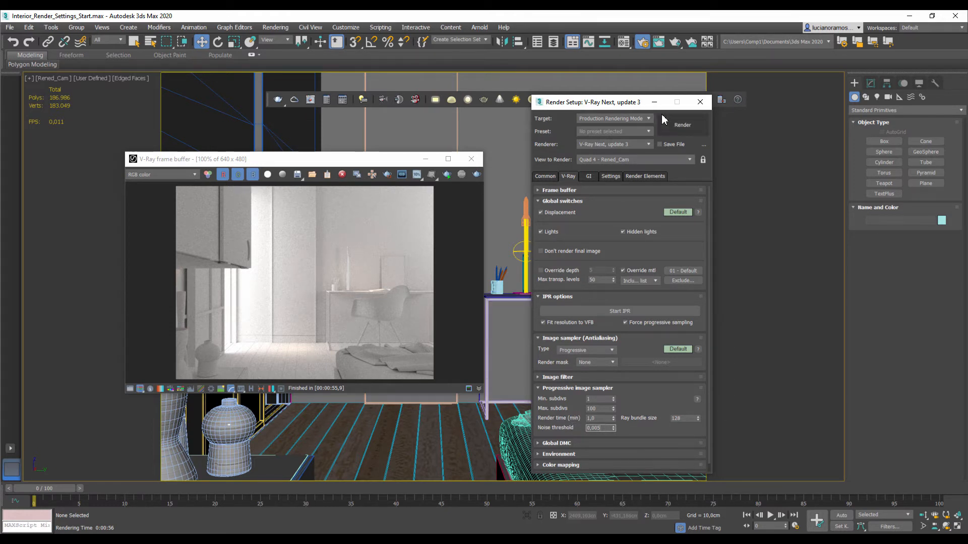
{"action": "left_click", "coordinate": [681, 127]}
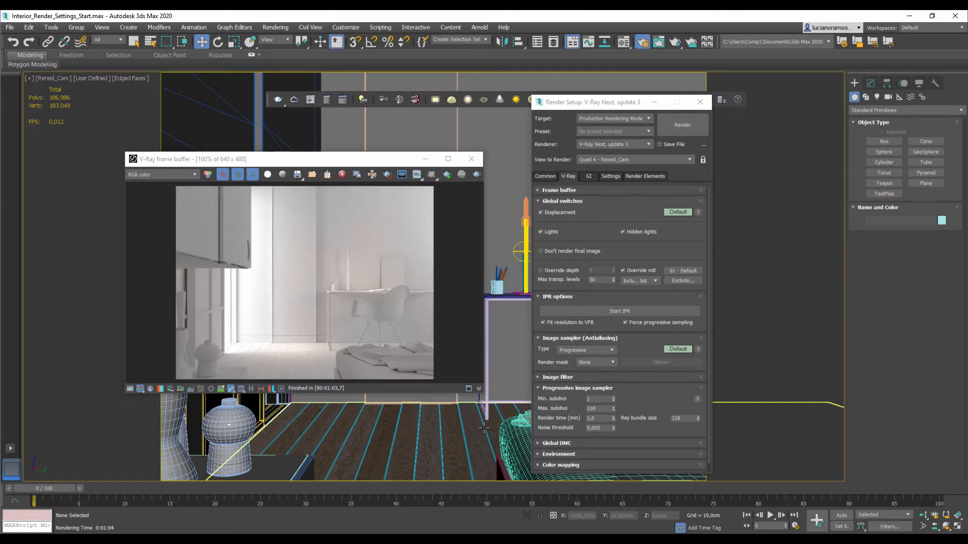
- Show the frame buffer's render history and delete both stored interior renders, moving the frame buffer clear of the render settings
{"action": "mouse_move", "coordinate": [507, 539]}
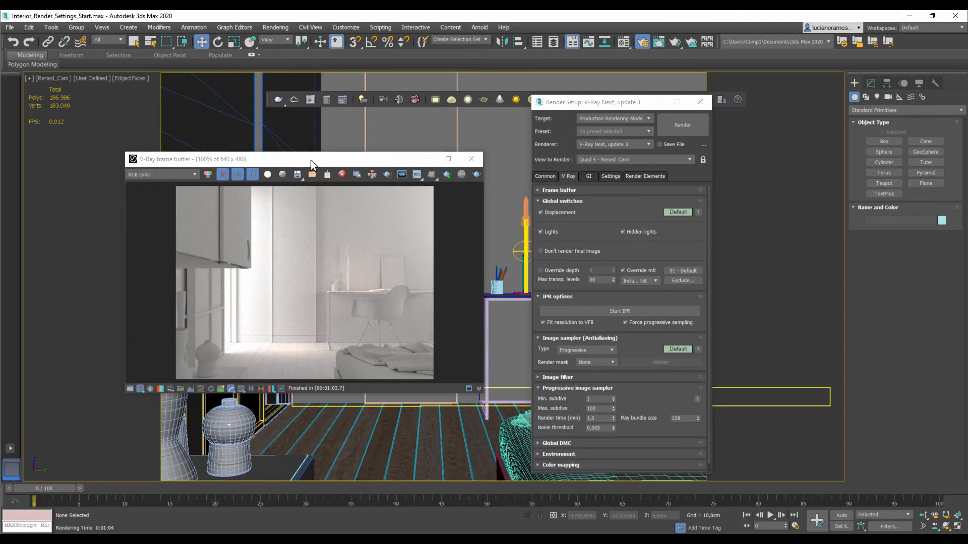
{"action": "left_click_drag", "start_coordinate": [313, 161], "coordinate": [357, 161]}
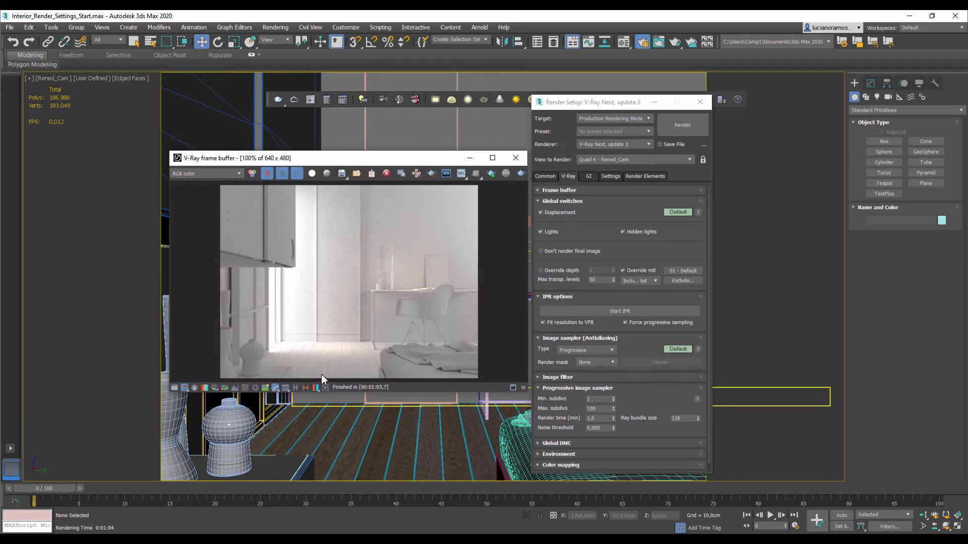
{"action": "left_click", "coordinate": [296, 389]}
{"action": "left_click_drag", "start_coordinate": [245, 162], "coordinate": [277, 154]}
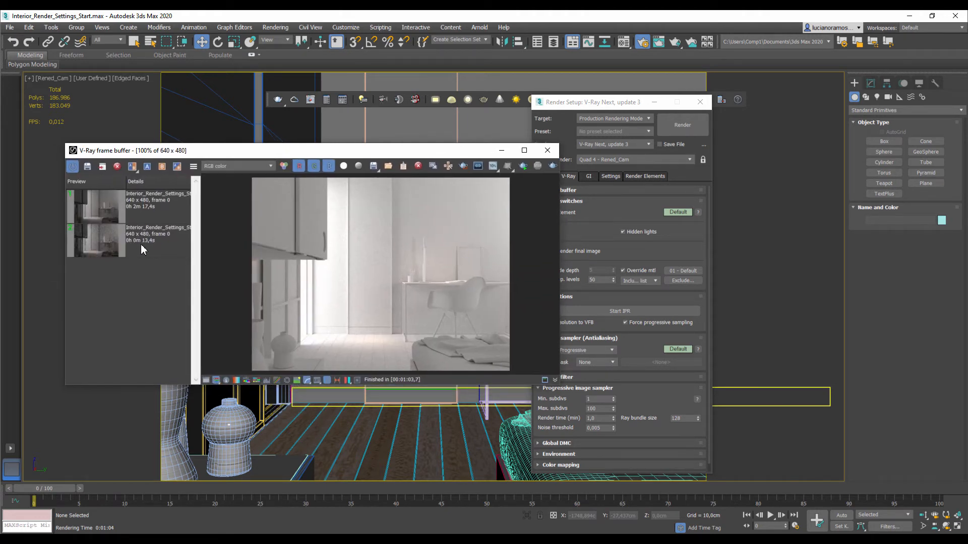
{"action": "left_click", "coordinate": [115, 240]}
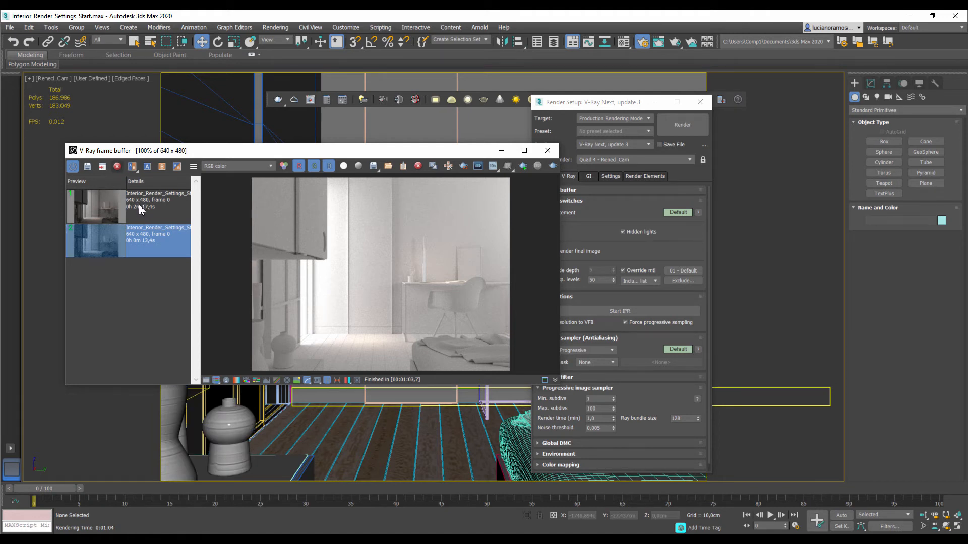
{"action": "left_click", "coordinate": [139, 205]}
{"action": "left_click", "coordinate": [116, 168]}
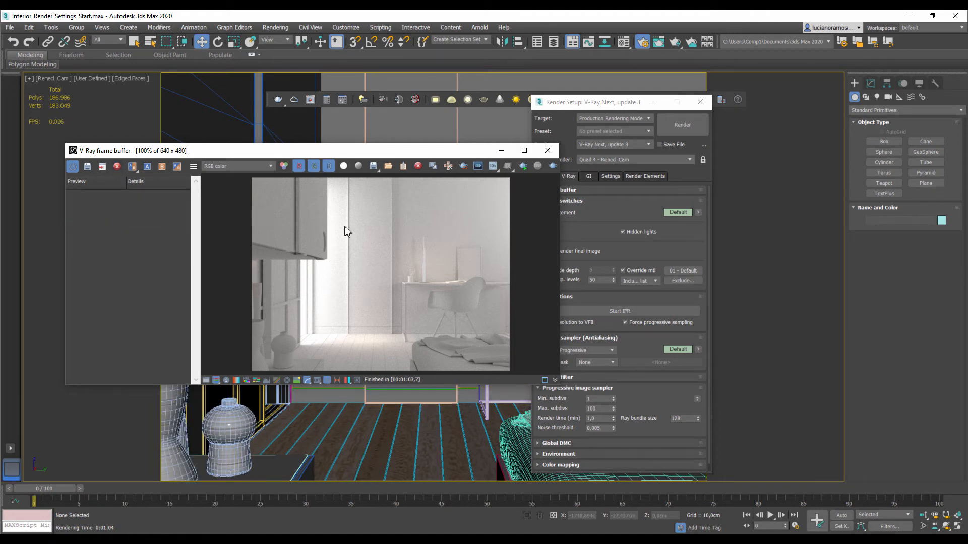
{"action": "left_click_drag", "start_coordinate": [467, 155], "coordinate": [373, 133]}
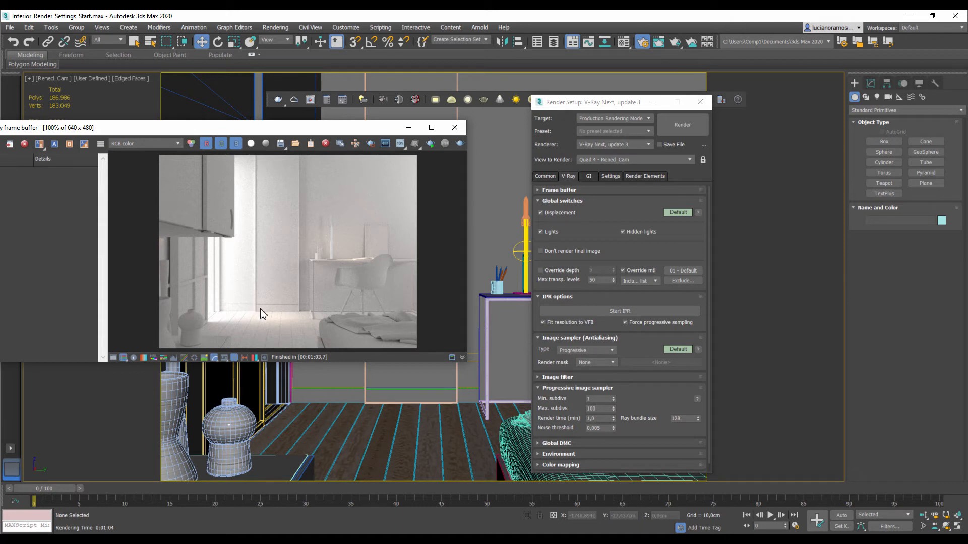
- Set the progressive image sampler's maximum subdivisions to 200
{"action": "left_click", "coordinate": [598, 398]}
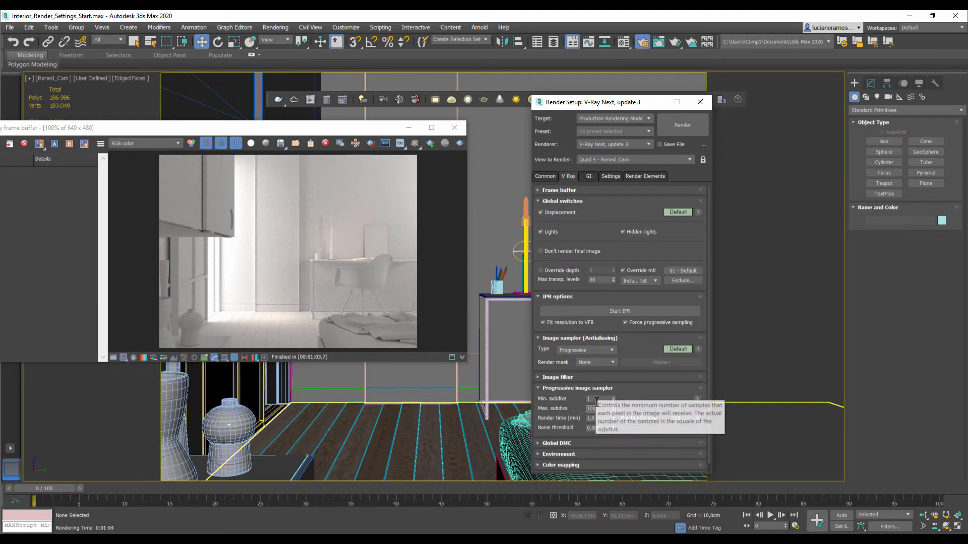
{"action": "left_click", "coordinate": [597, 402]}
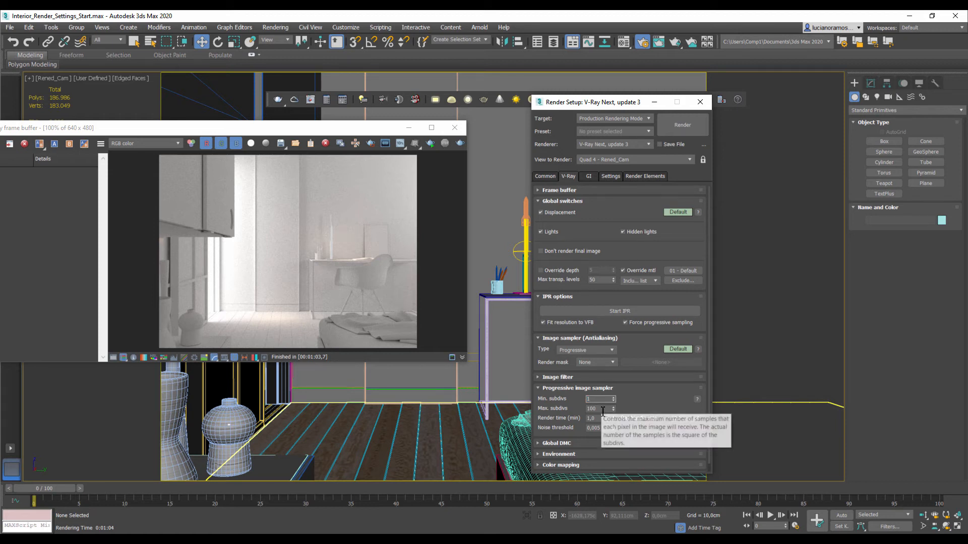
{"action": "left_click", "coordinate": [600, 408]}
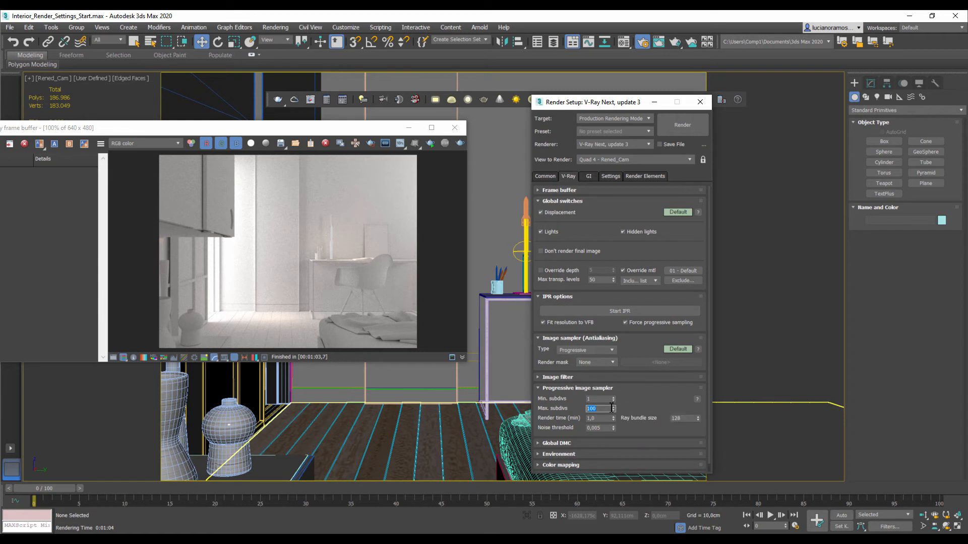
{"action": "left_click", "coordinate": [601, 409]}
{"action": "left_click_drag", "start_coordinate": [601, 408], "coordinate": [568, 407]}
{"action": "type", "text": "200"}
- Remove the progressive sampler's time limit by setting the render time to 0 minutes
{"action": "left_click", "coordinate": [598, 421]}
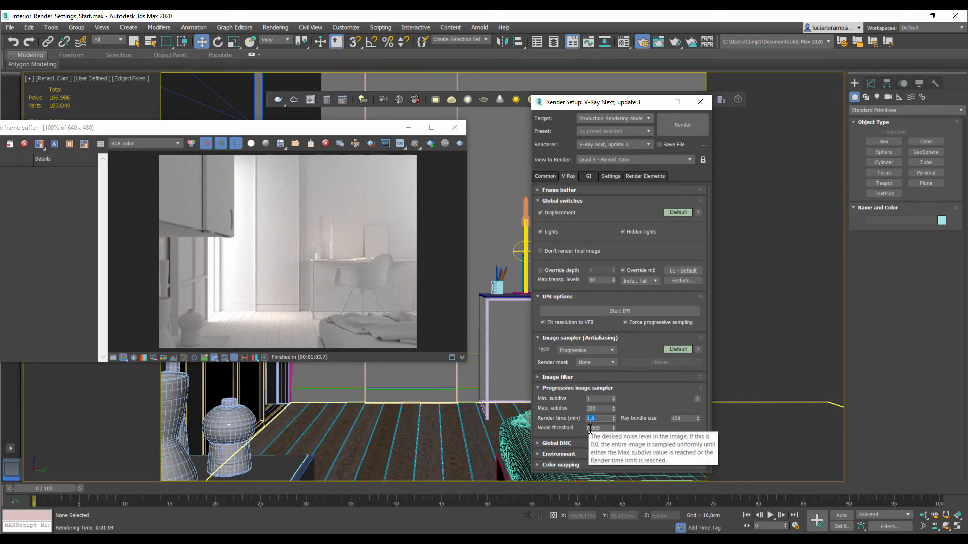
{"action": "type", "text": "0"}
{"action": "key", "text": "Return"}
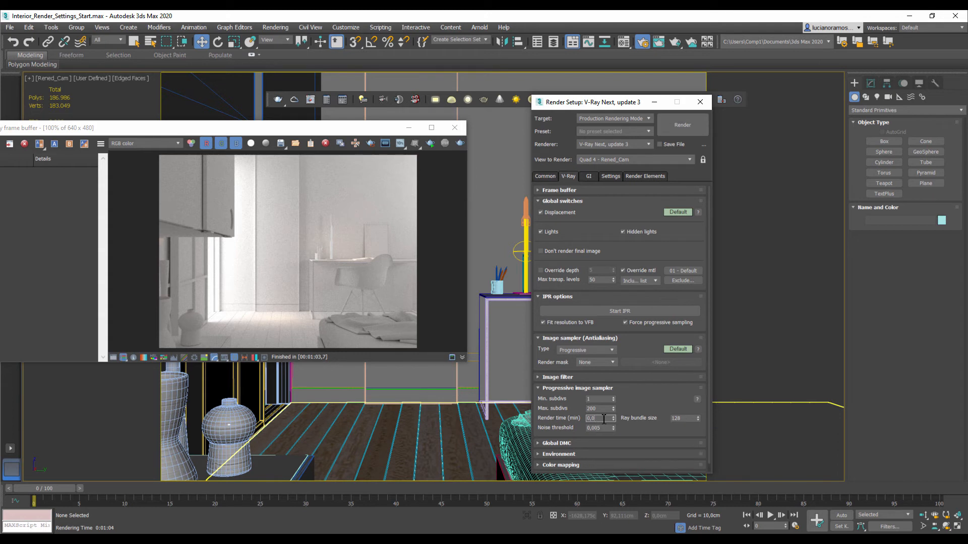
- Set the progressive image sampler's minimum subdivisions to 50
{"action": "double_click", "coordinate": [598, 409]}
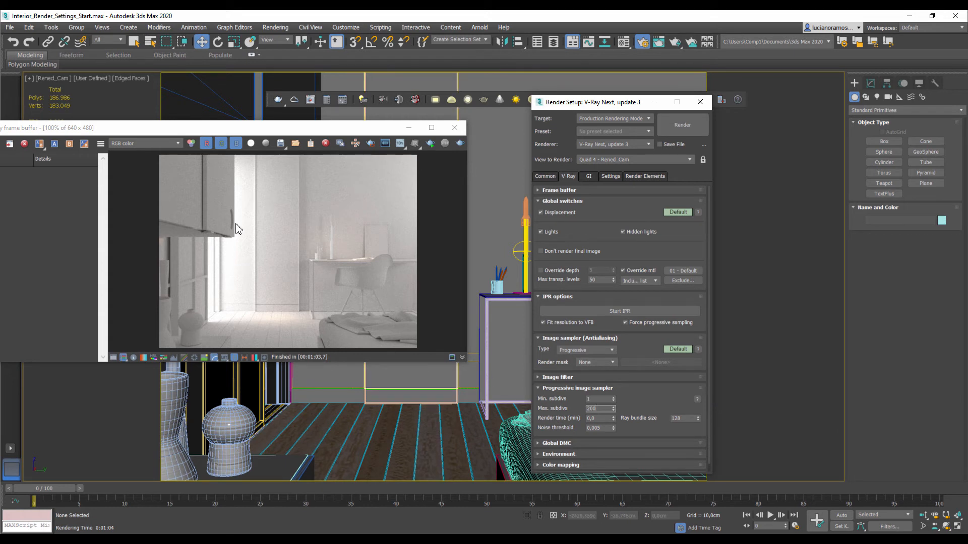
{"action": "left_click", "coordinate": [596, 410]}
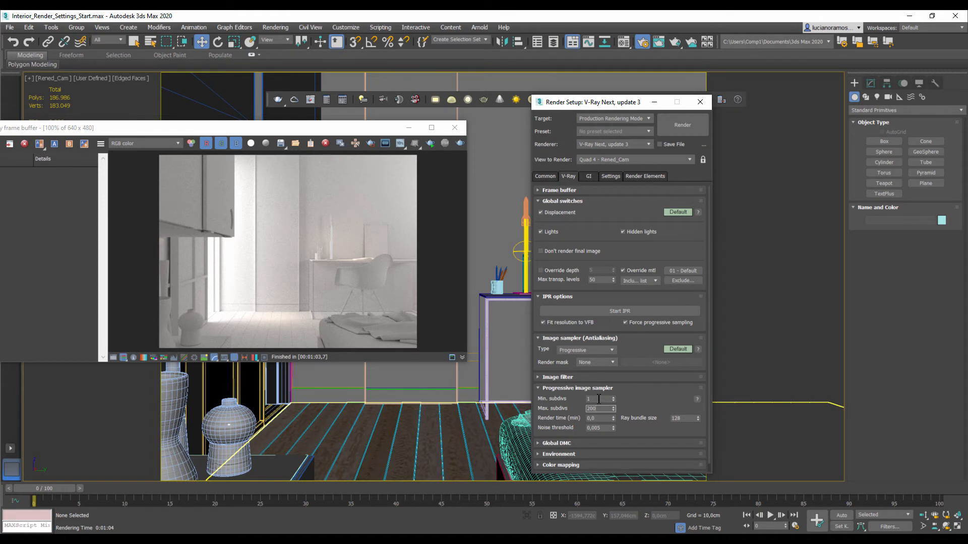
{"action": "left_click", "coordinate": [595, 399]}
{"action": "type", "text": "0"}
{"action": "left_click", "coordinate": [604, 409]}
{"action": "left_click", "coordinate": [587, 399]}
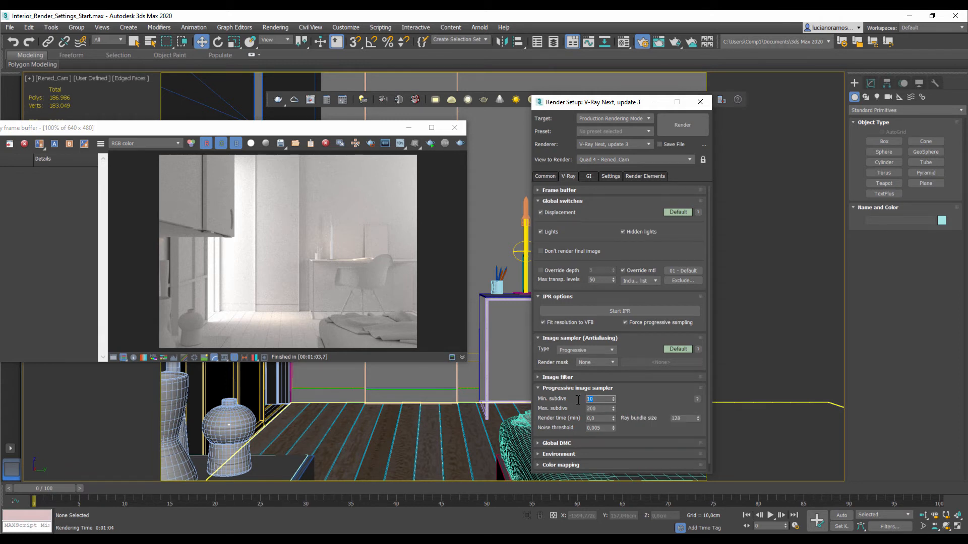
{"action": "left_click", "coordinate": [602, 409]}
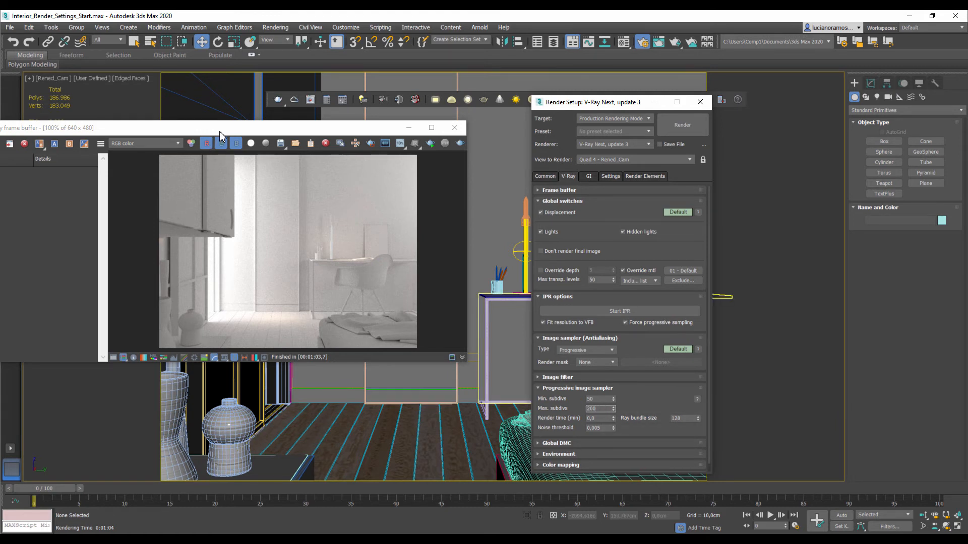
- Save the current render to the frame buffer history and render the camera view with the new sampler settings
{"action": "left_click_drag", "start_coordinate": [220, 132], "coordinate": [273, 132]}
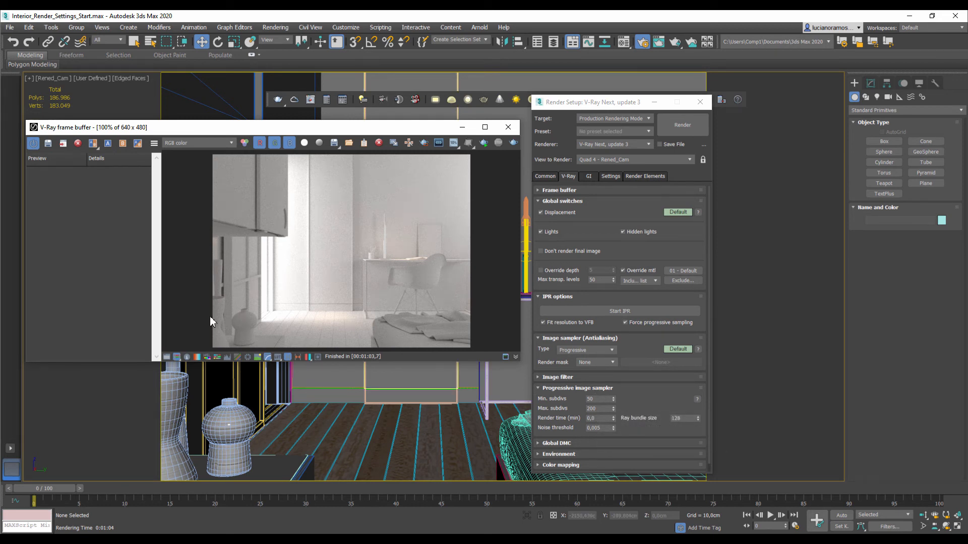
{"action": "left_click", "coordinate": [48, 144]}
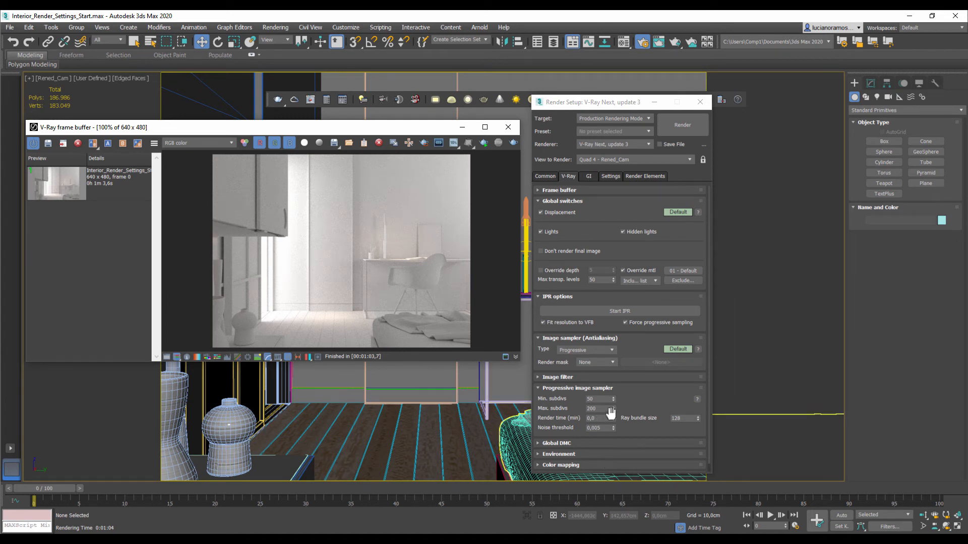
{"action": "left_click", "coordinate": [679, 128]}
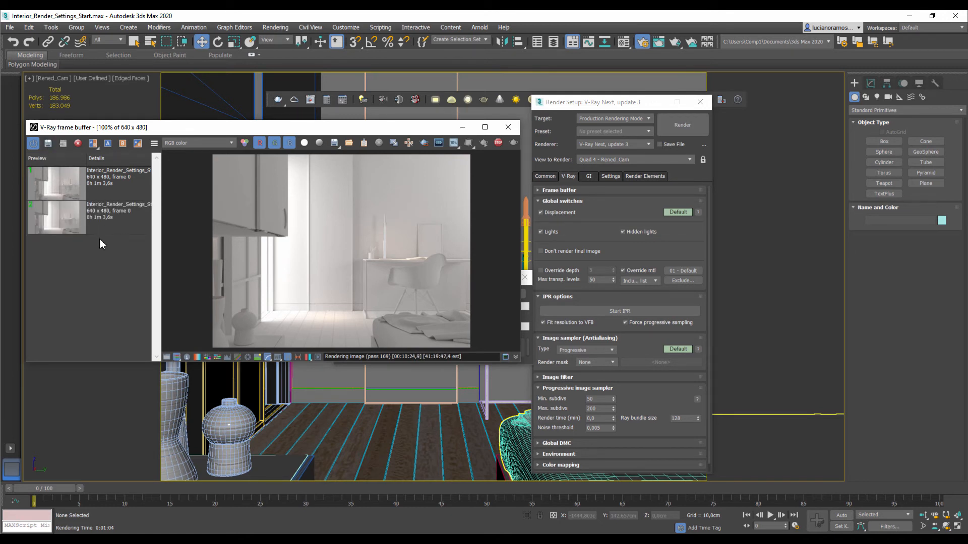
- Delete the duplicate lower entry from the render history and reposition the frame buffer window
{"action": "left_click", "coordinate": [93, 216]}
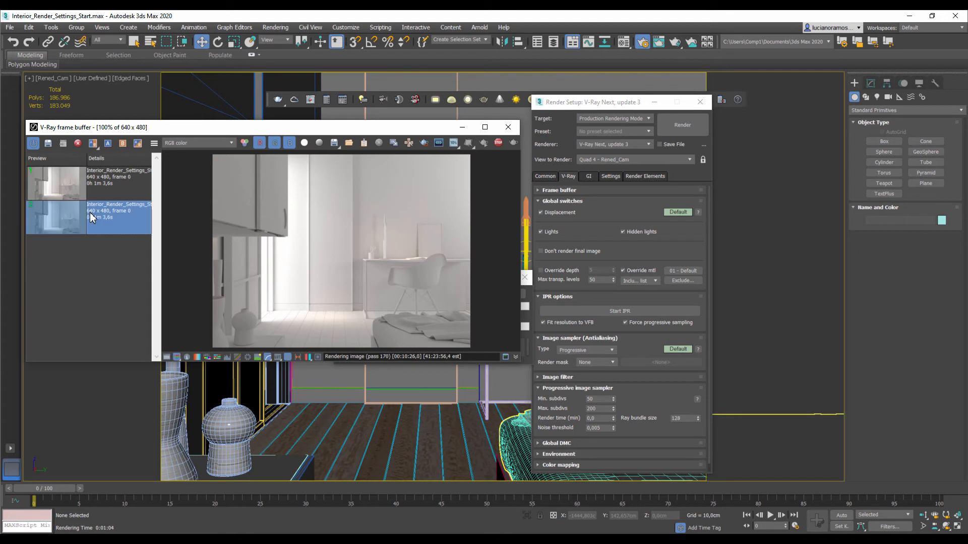
{"action": "left_click", "coordinate": [78, 145]}
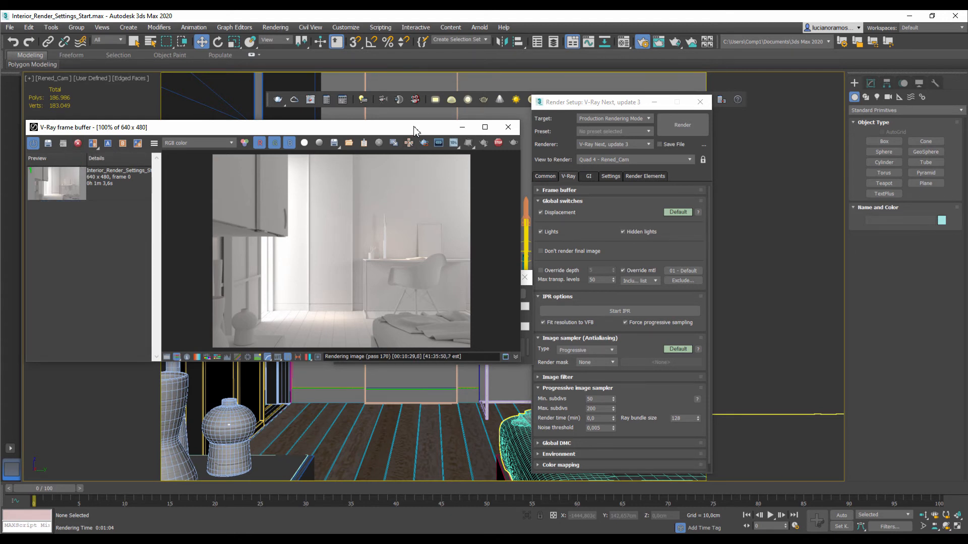
{"action": "left_click_drag", "start_coordinate": [414, 130], "coordinate": [450, 151]}
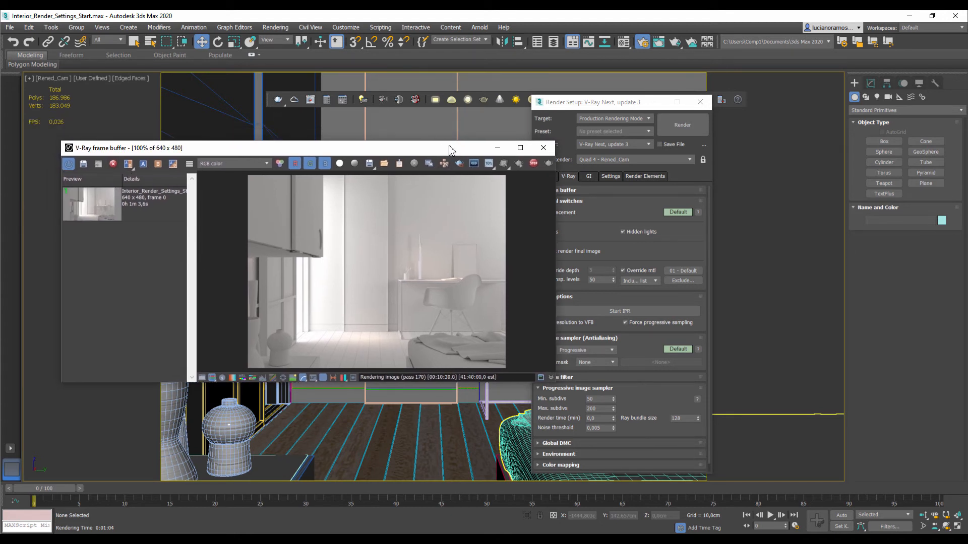
- Stop the render in progress and save its image to the frame buffer history
{"action": "left_click", "coordinate": [533, 164]}
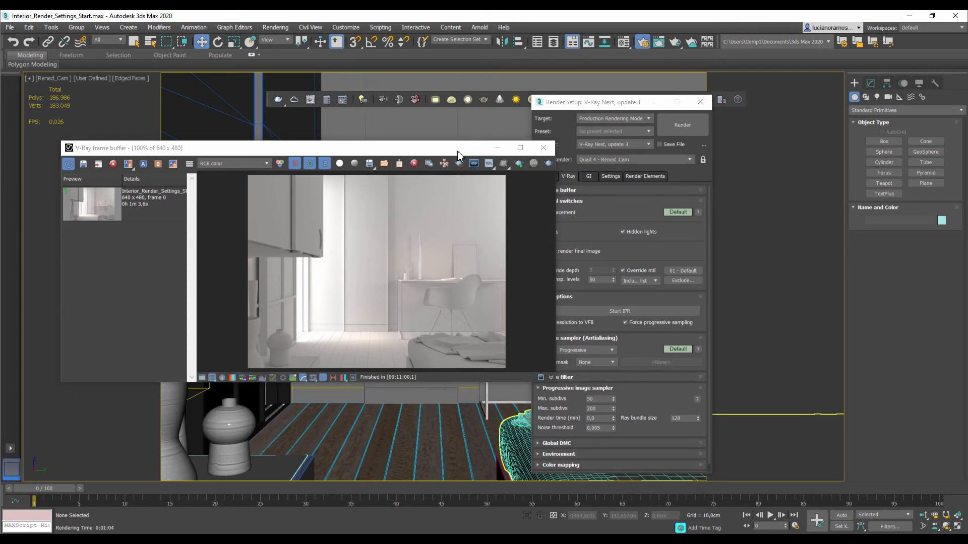
{"action": "left_click_drag", "start_coordinate": [458, 153], "coordinate": [475, 155]}
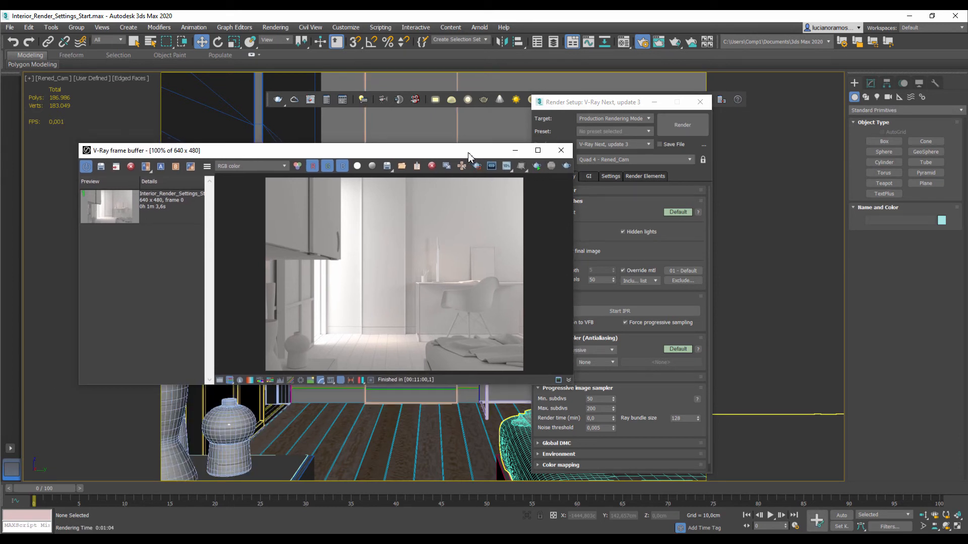
{"action": "left_click", "coordinate": [115, 167]}
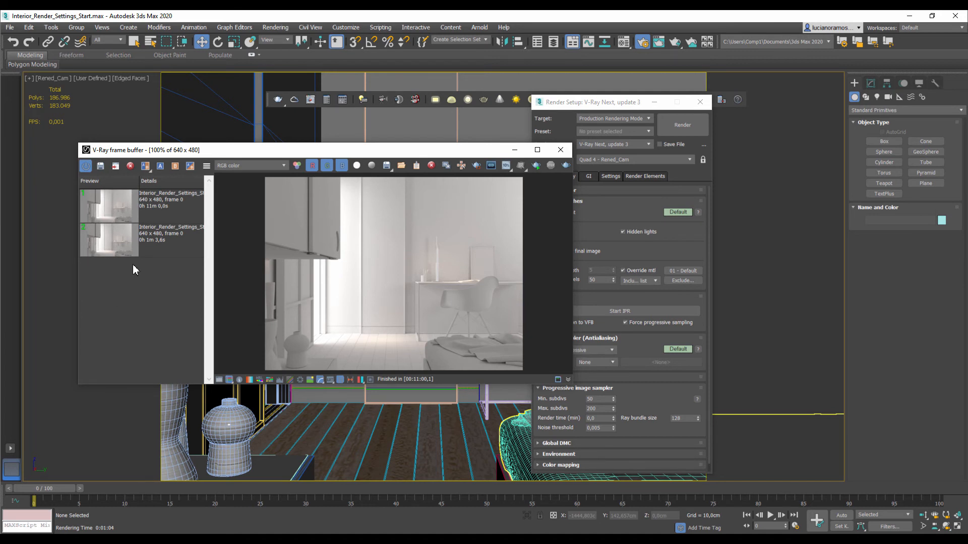
- Compare the 11-minute and 1-minute renders from the history in a horizontal A/B split view, shifting the divider across the image
{"action": "left_click", "coordinate": [114, 247]}
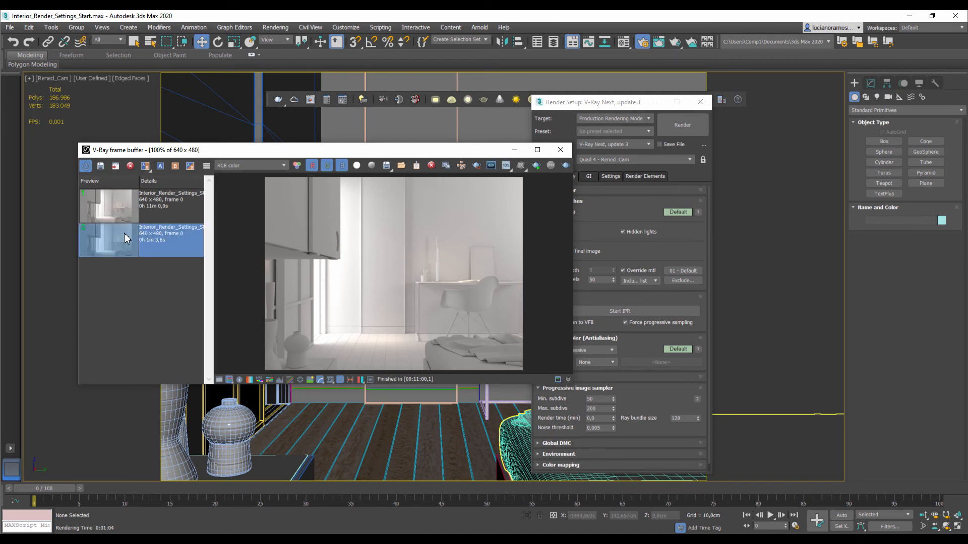
{"action": "left_click", "coordinate": [108, 204]}
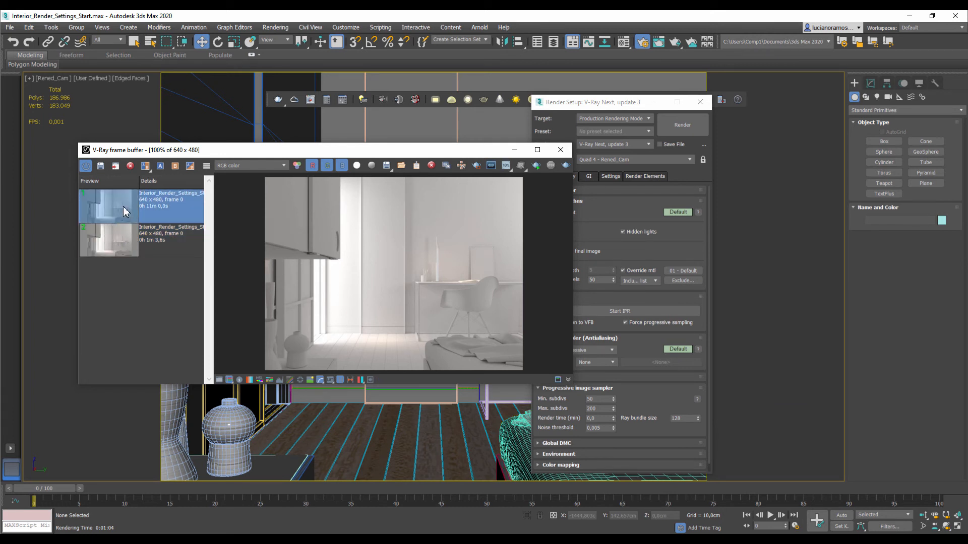
{"action": "left_click", "coordinate": [119, 244]}
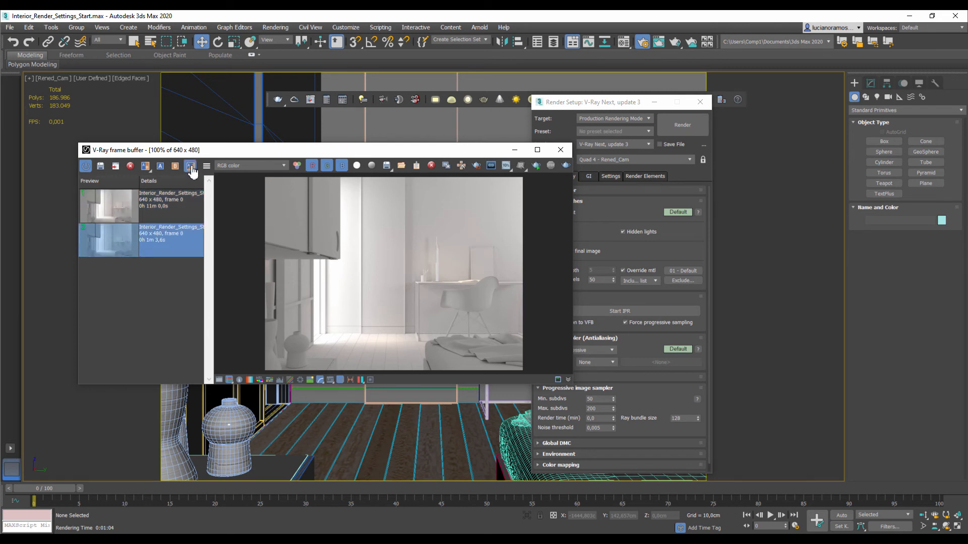
{"action": "left_click", "coordinate": [176, 166]}
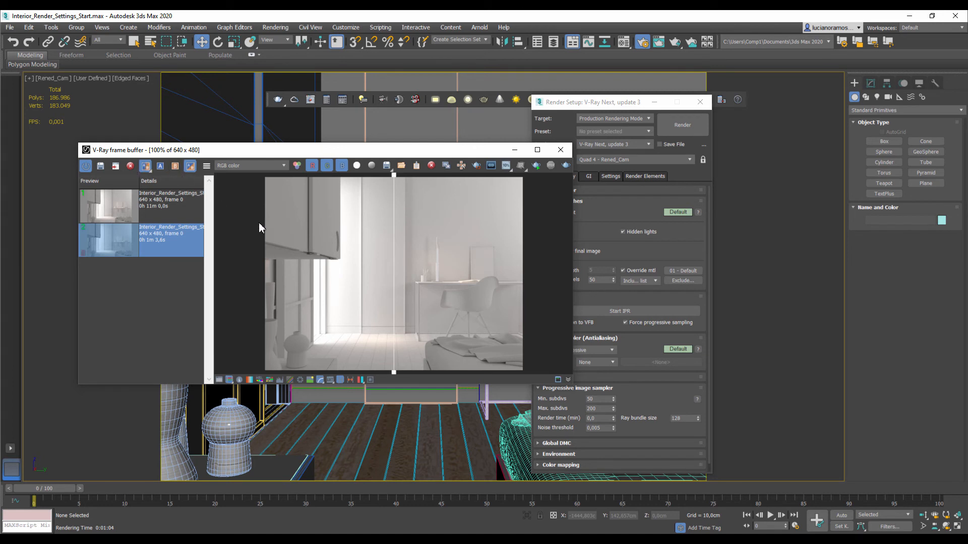
{"action": "left_click_drag", "start_coordinate": [395, 274], "coordinate": [402, 352]}
- Go through the three saved renders in the history to compare their render times
{"action": "left_click", "coordinate": [115, 218]}
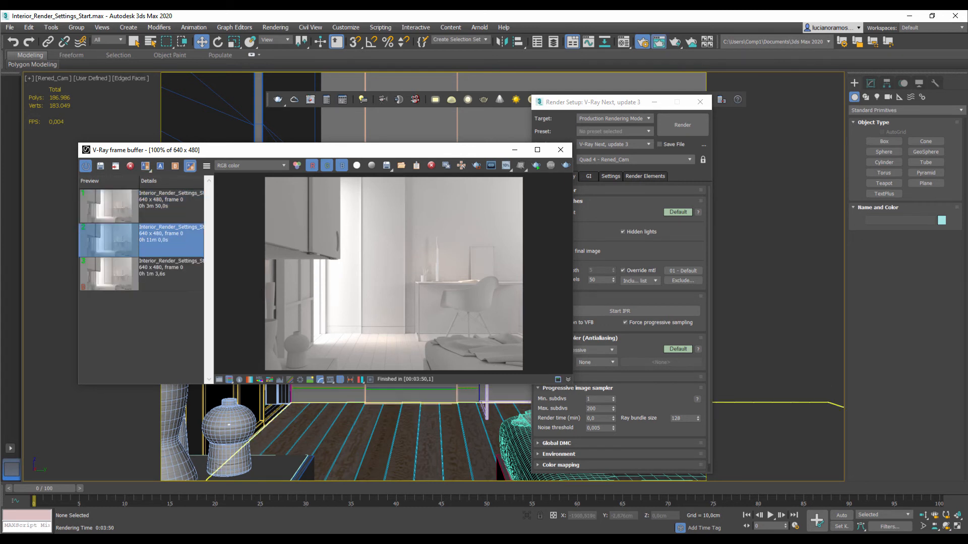
{"action": "mouse_move", "coordinate": [505, 539]}
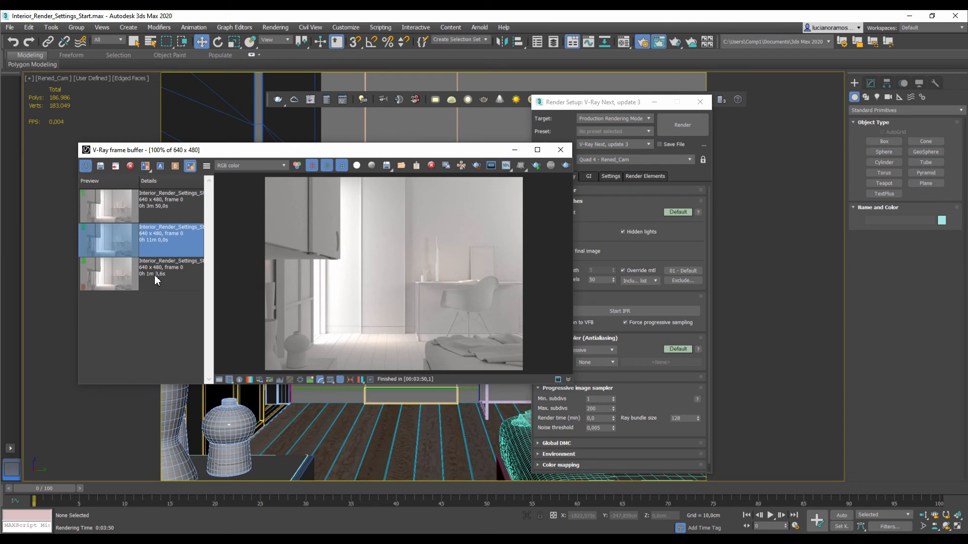
{"action": "left_click", "coordinate": [127, 277]}
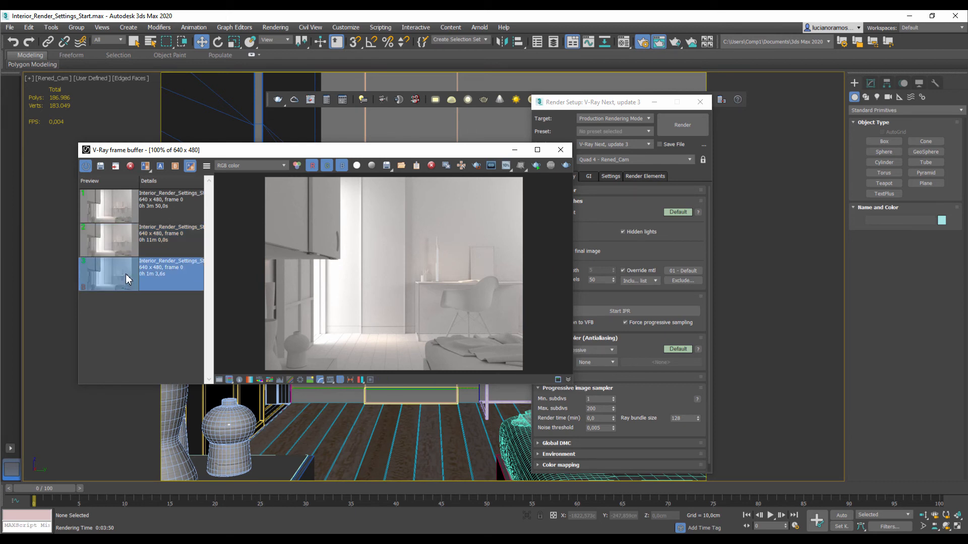
{"action": "left_click", "coordinate": [127, 241]}
{"action": "left_click", "coordinate": [127, 212]}
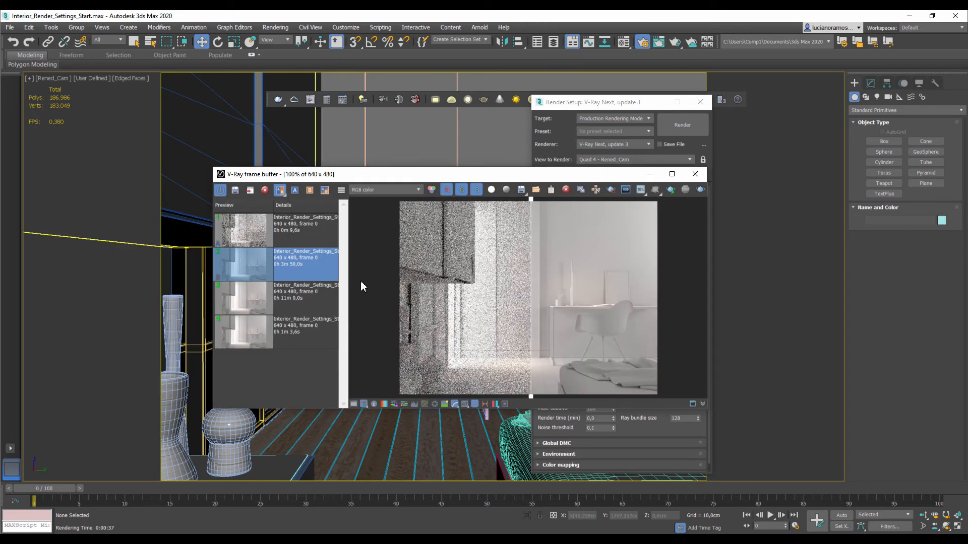
- Compare the noisy 9,6-second render as A with the 3m 50s render as B, adjusting the split divider
{"action": "left_click", "coordinate": [252, 233]}
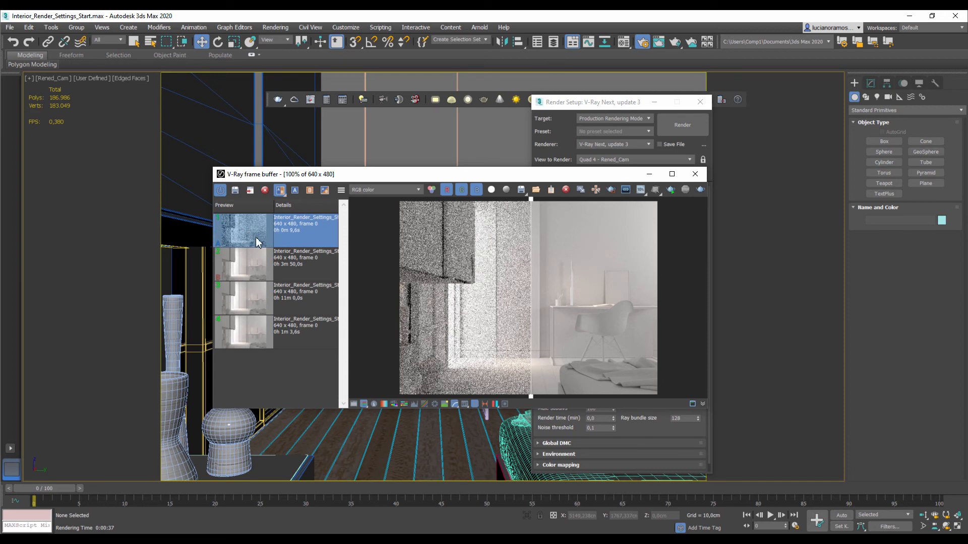
{"action": "left_click", "coordinate": [250, 266]}
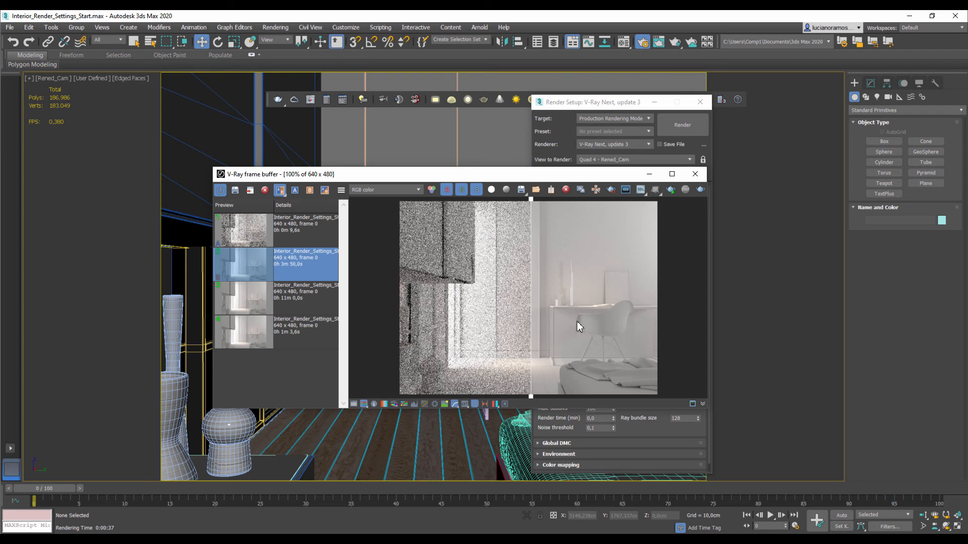
{"action": "left_click", "coordinate": [246, 239]}
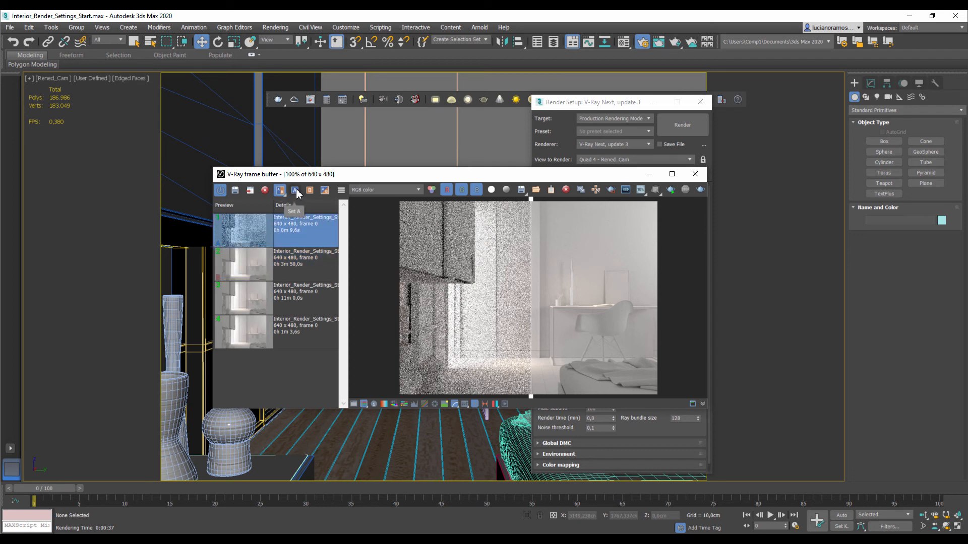
{"action": "key", "text": "Down"}
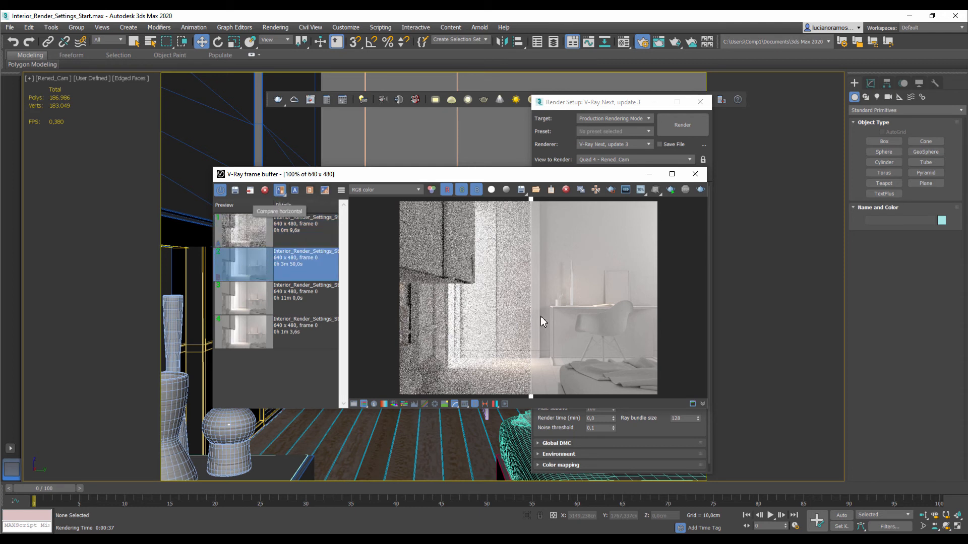
{"action": "left_click_drag", "start_coordinate": [531, 318], "coordinate": [529, 341]}
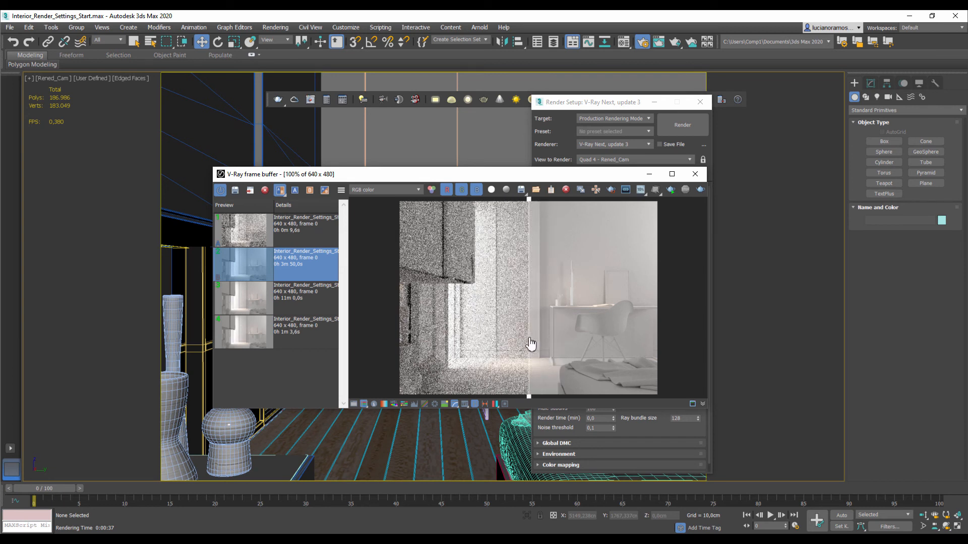
- Move the frame buffer clear of the render settings, set the progressive sampler's noise threshold to 0,005 and shift the comparison divider
{"action": "left_click_drag", "start_coordinate": [466, 175], "coordinate": [286, 151]}
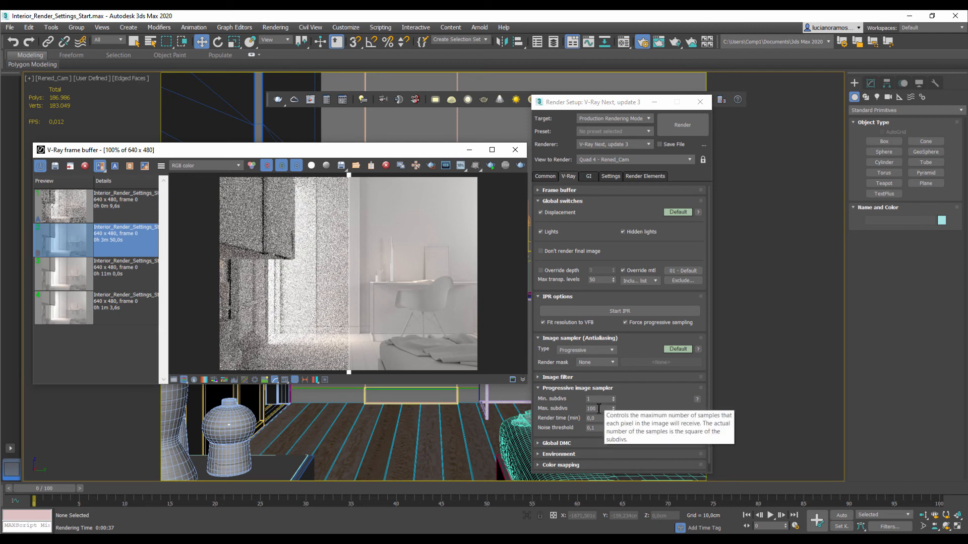
{"action": "left_click", "coordinate": [573, 410]}
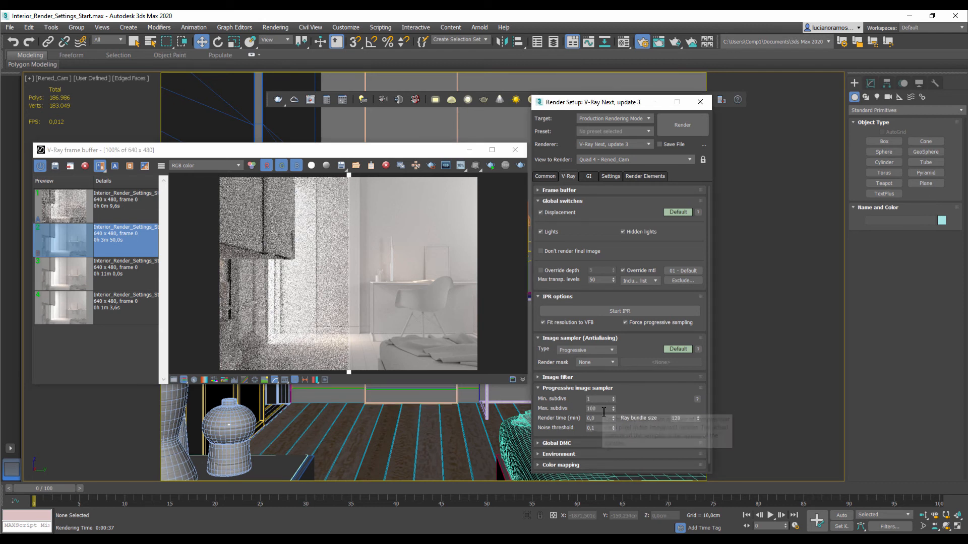
{"action": "double_click", "coordinate": [595, 409]}
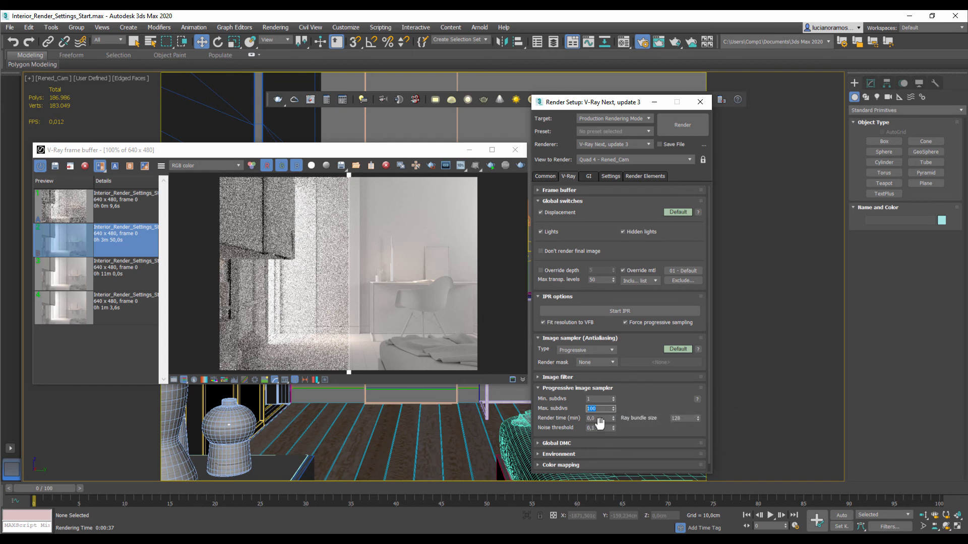
{"action": "key", "text": "Tab"}
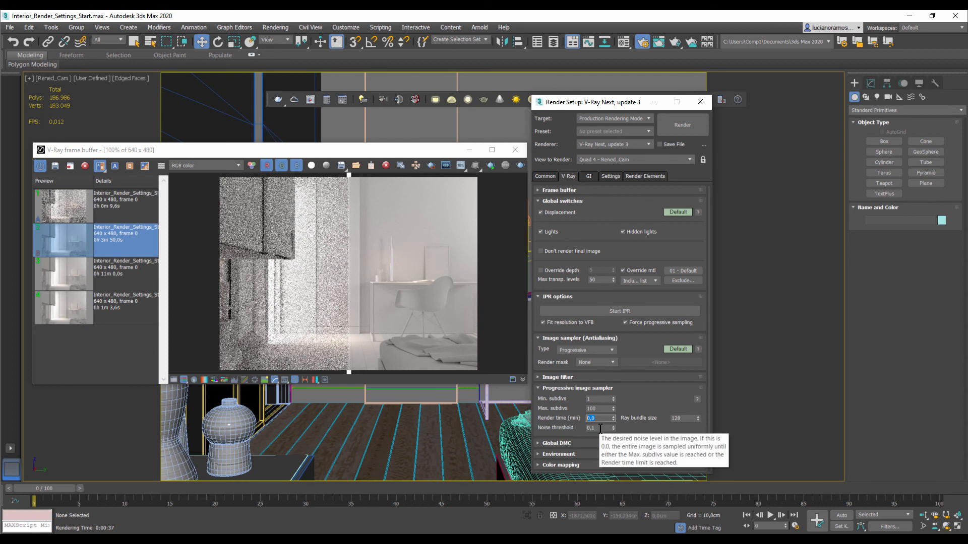
{"action": "left_click", "coordinate": [600, 429]}
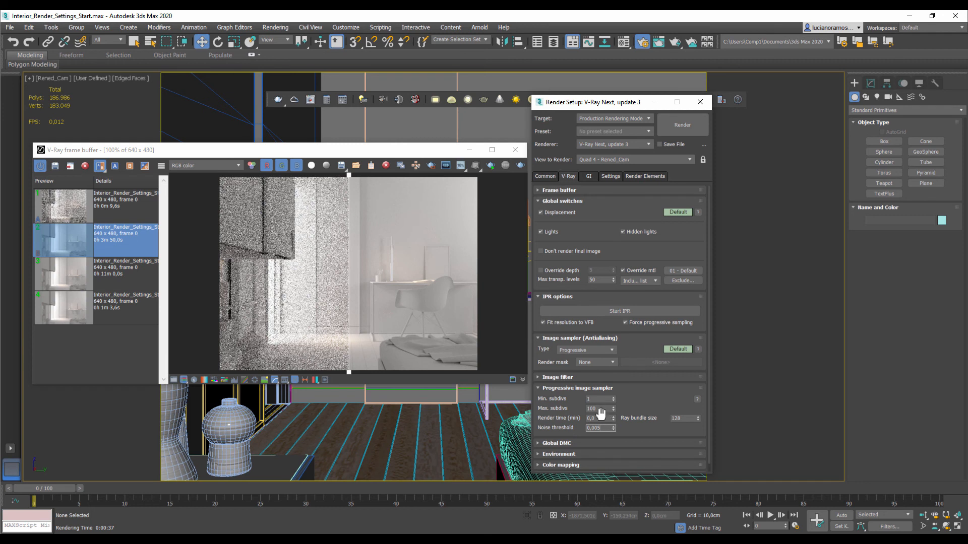
{"action": "left_click", "coordinate": [601, 420]}
{"action": "mouse_move", "coordinate": [349, 282]}
{"action": "left_mouse_down"}
{"action": "mouse_move", "coordinate": [319, 287]}
{"action": "mouse_move", "coordinate": [356, 293]}
{"action": "left_mouse_up"}
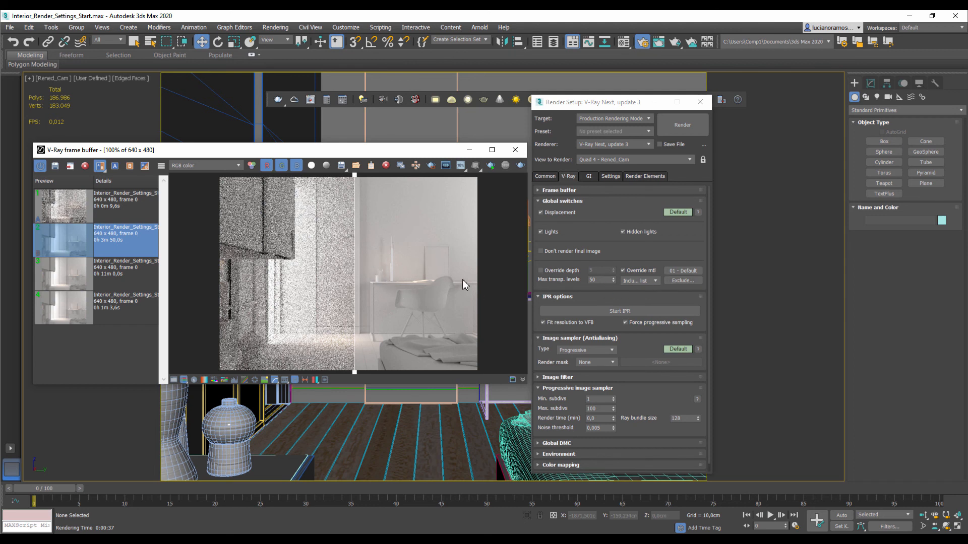
- Exclude Painting_Decor_02 from the override material and render the camera view
{"action": "left_click", "coordinate": [685, 281]}
{"action": "left_click", "coordinate": [343, 236]}
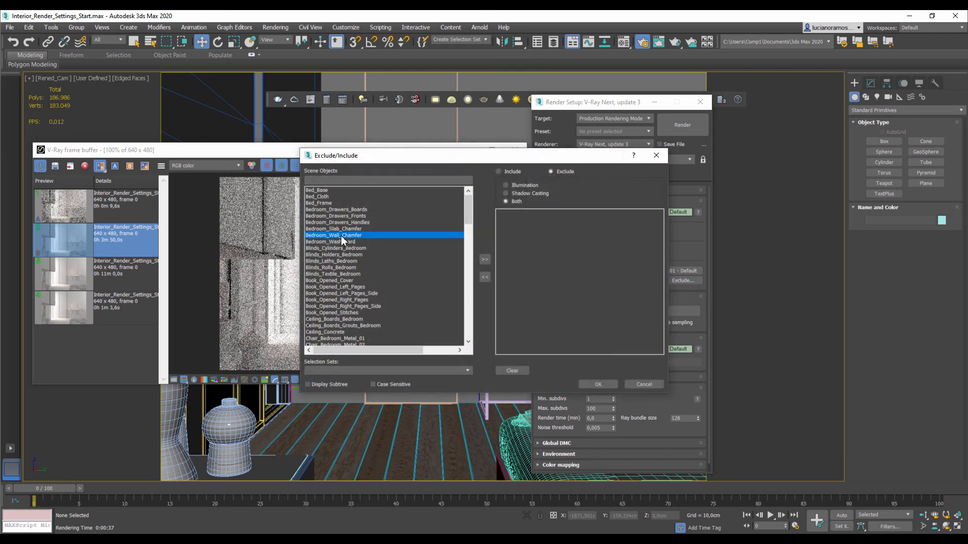
{"action": "key", "text": "p"}
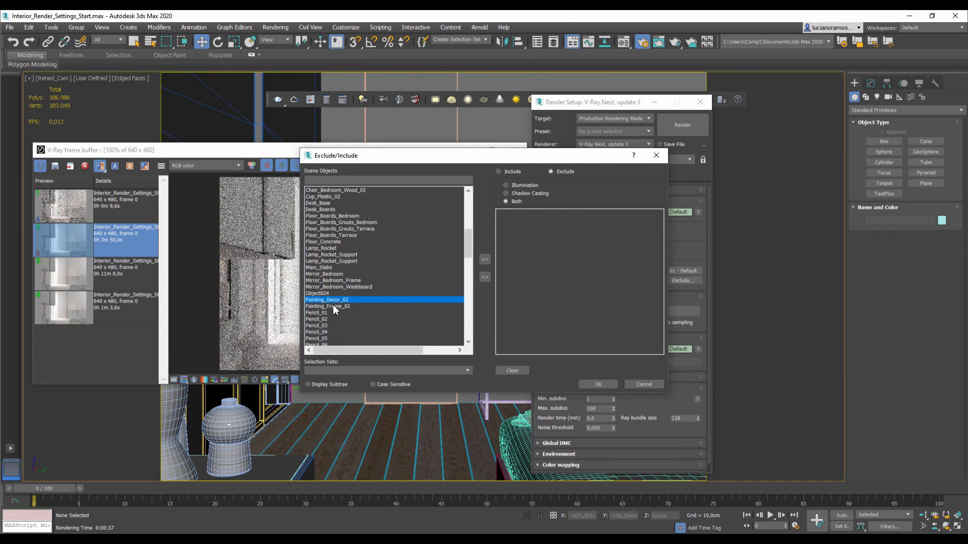
{"action": "left_click", "coordinate": [485, 260]}
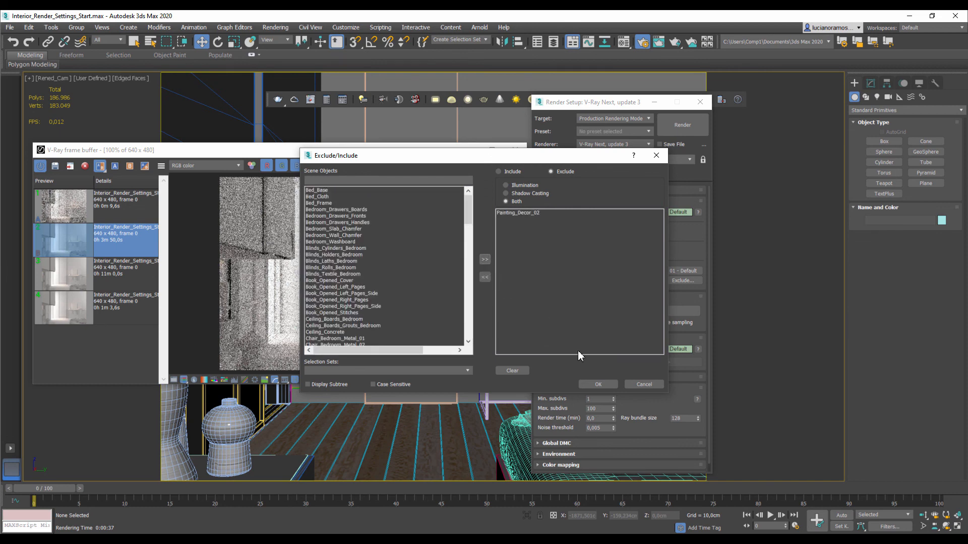
{"action": "left_click", "coordinate": [598, 384]}
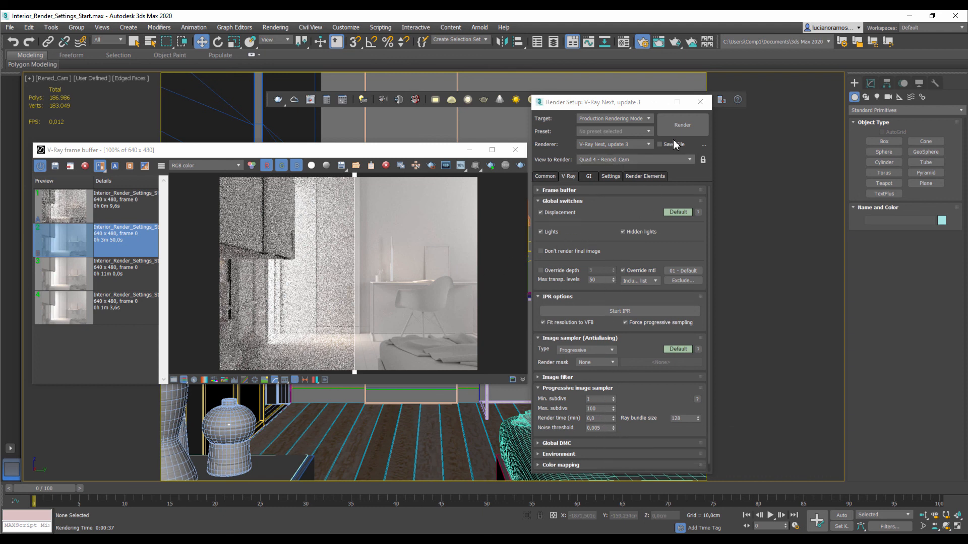
{"action": "left_click", "coordinate": [683, 125]}
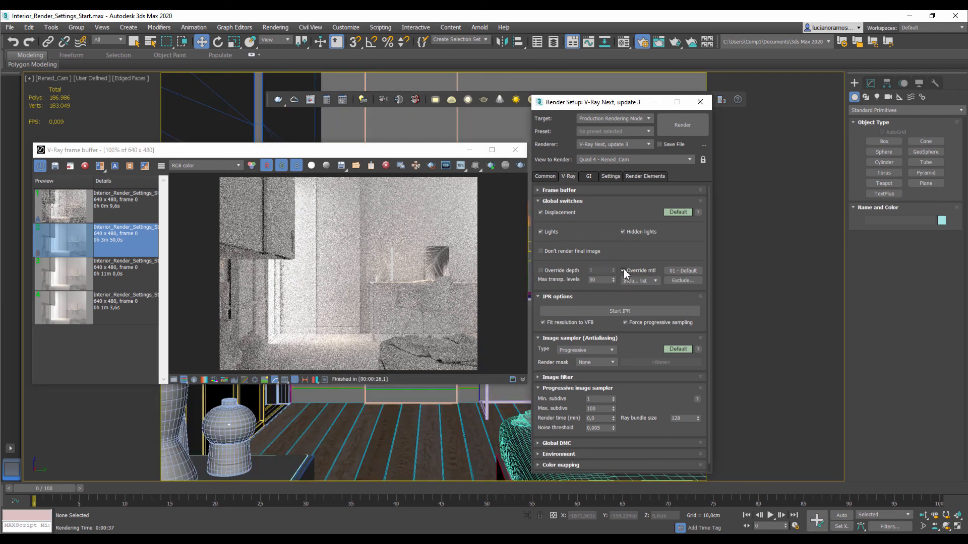
- Turn off the material override and render the camera view with the original scene materials
{"action": "left_click", "coordinate": [623, 271]}
{"action": "left_click", "coordinate": [675, 130]}
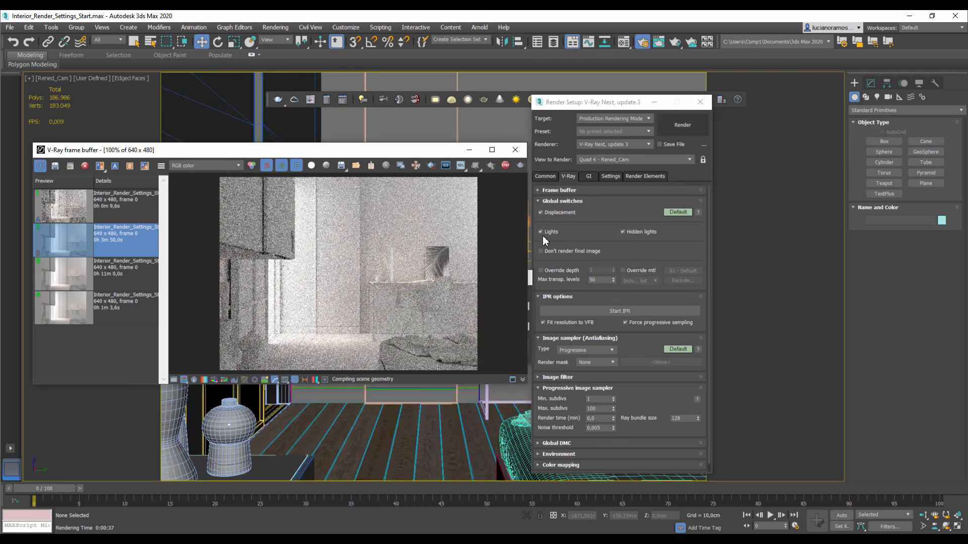